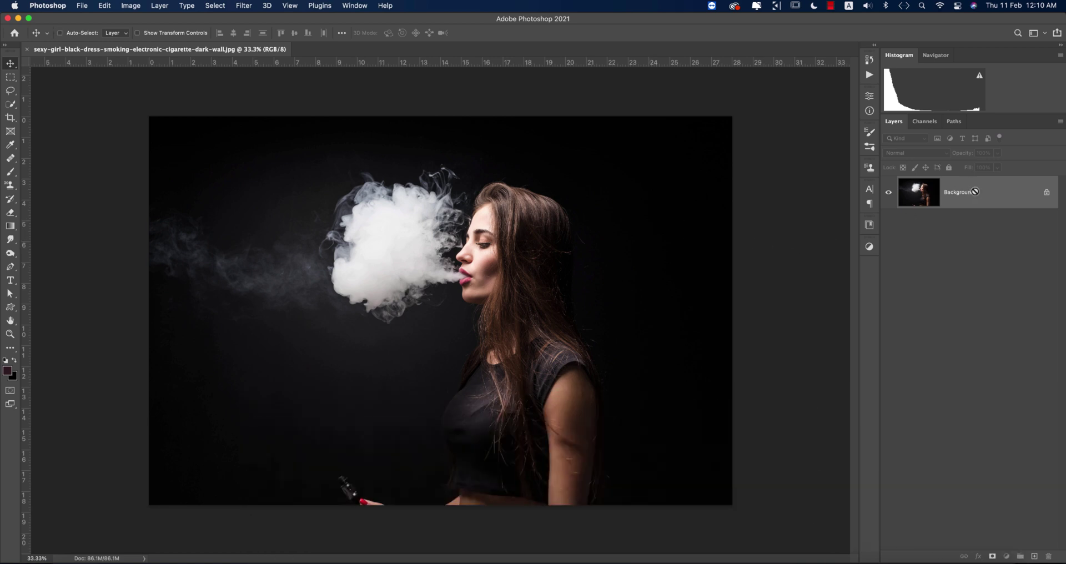
# - Duplicate the background as Layer 1 and apply the Camera Raw Filter to it
pyautogui.hotkey('ctrl', 'j')
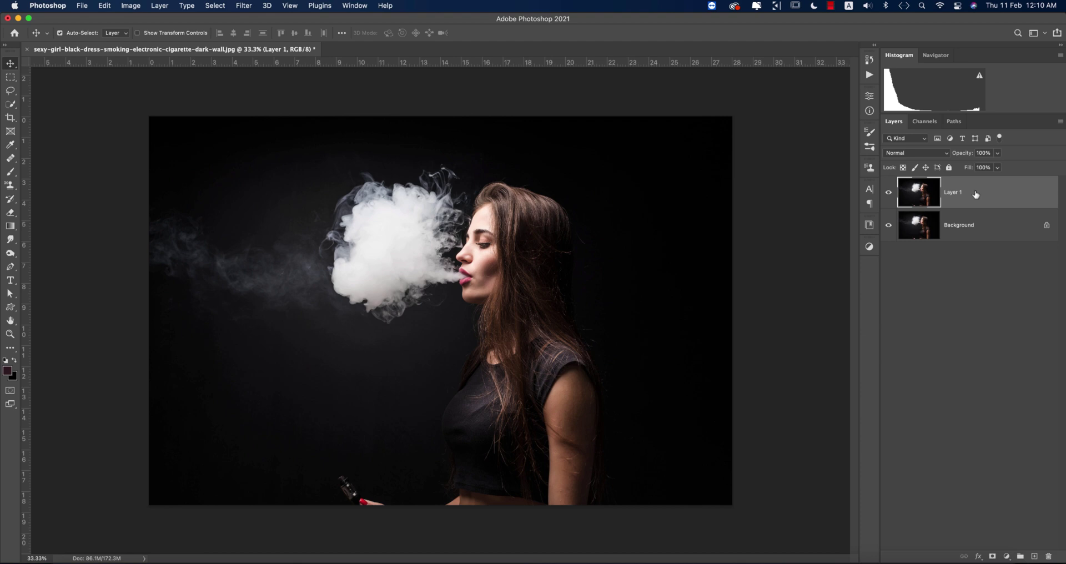
pyautogui.click(243, 6)
pyautogui.click(266, 85)
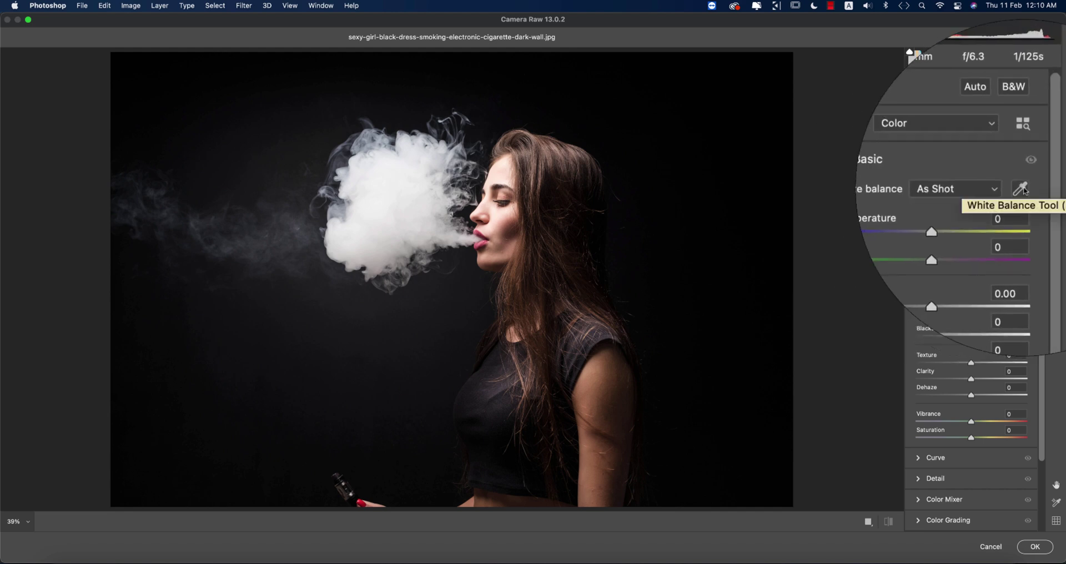
# - Test the white balance eyedropper on hair and shoulder, then set a cooler custom white balance
pyautogui.click(1021, 188)
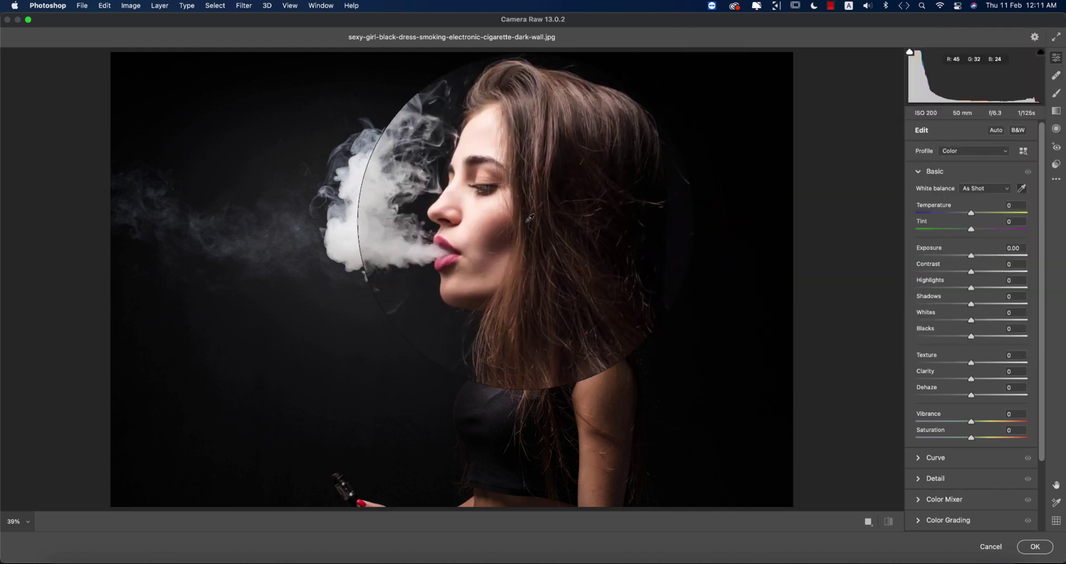
pyautogui.click(534, 216)
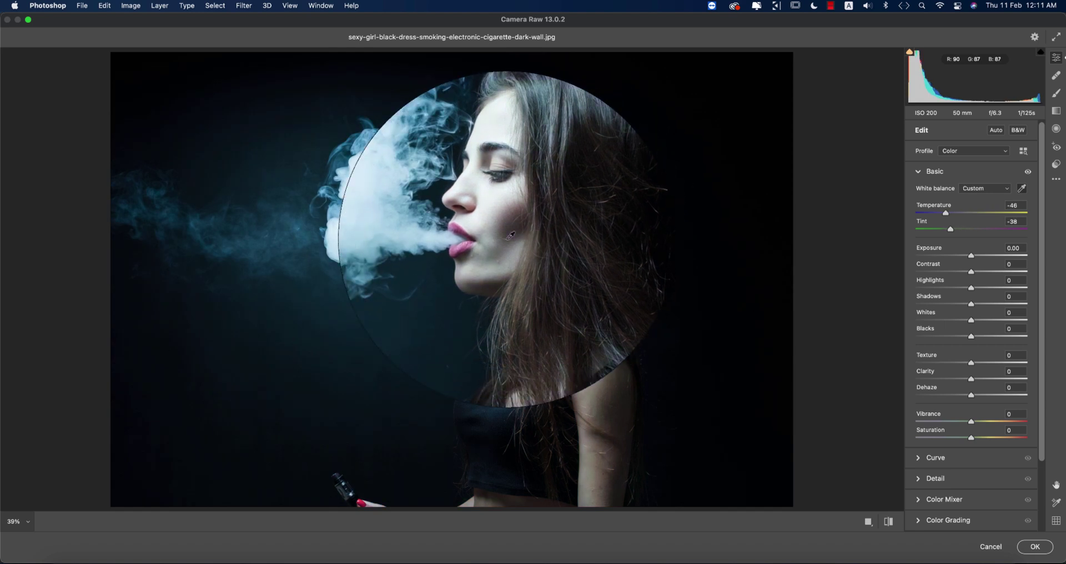
pyautogui.click(542, 167)
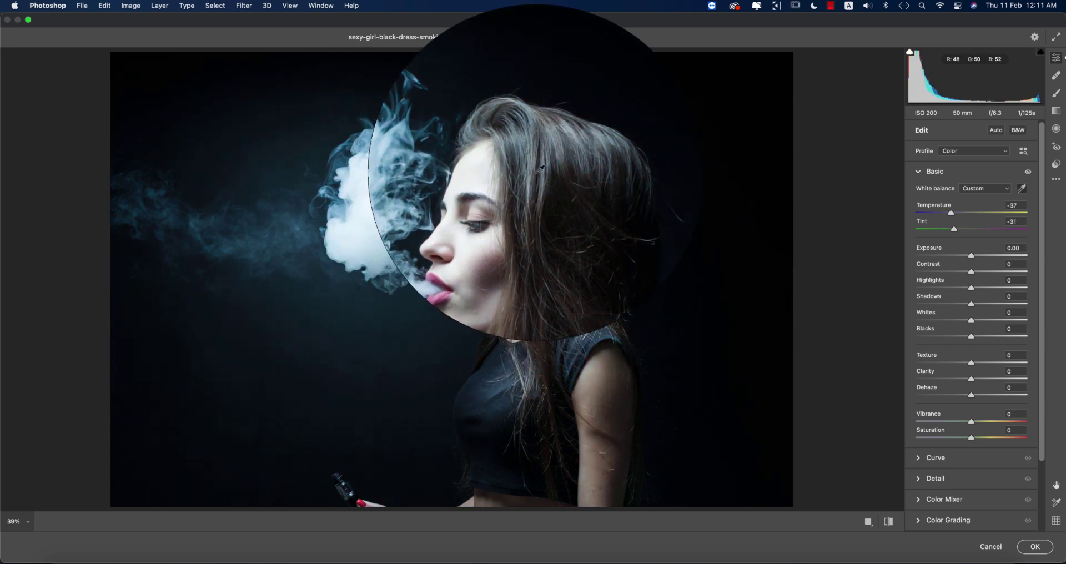
pyautogui.click(561, 238)
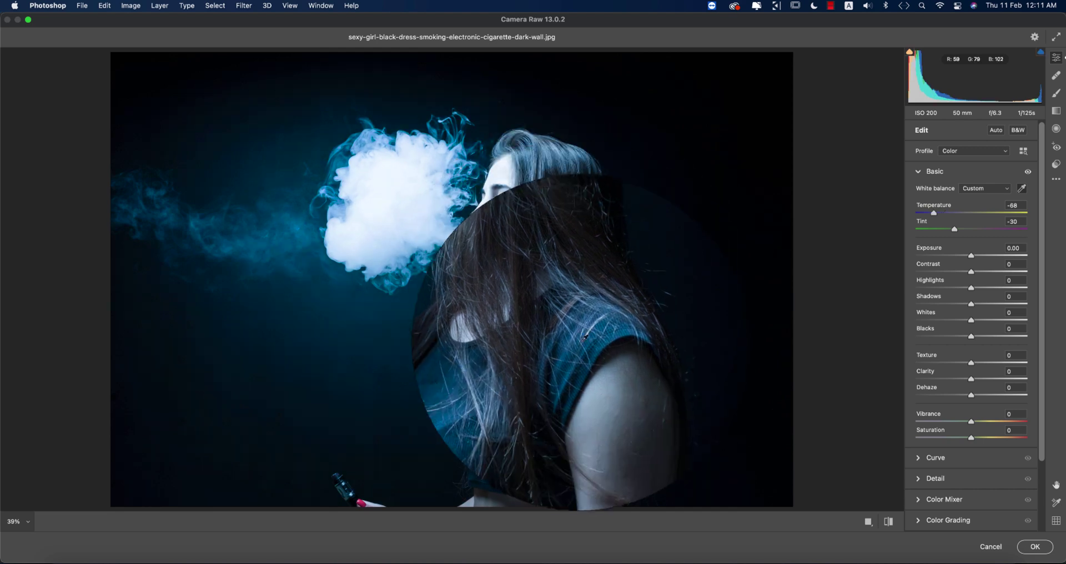
pyautogui.click(558, 355)
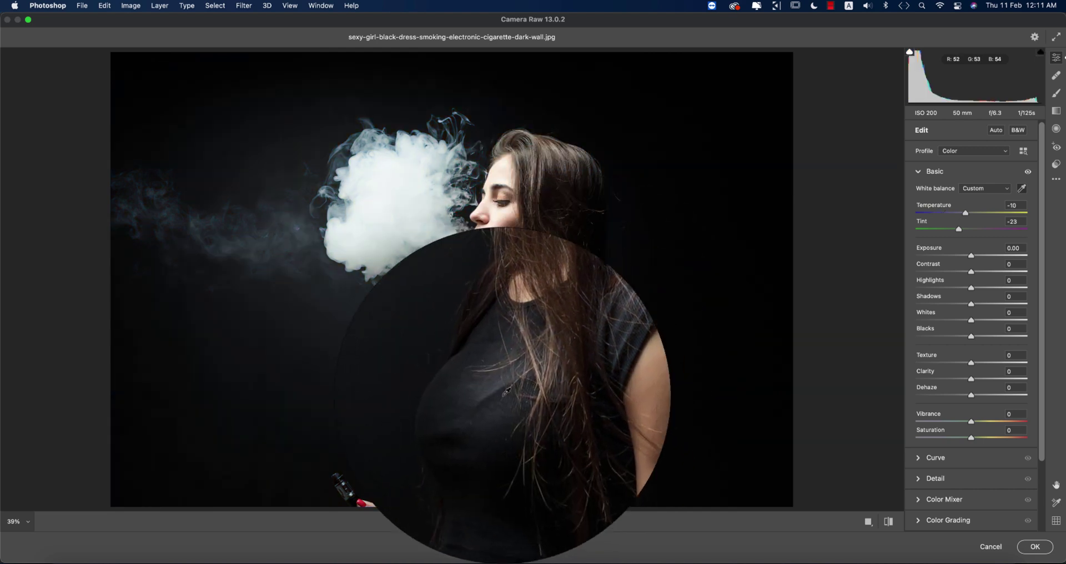
pyautogui.click(888, 521)
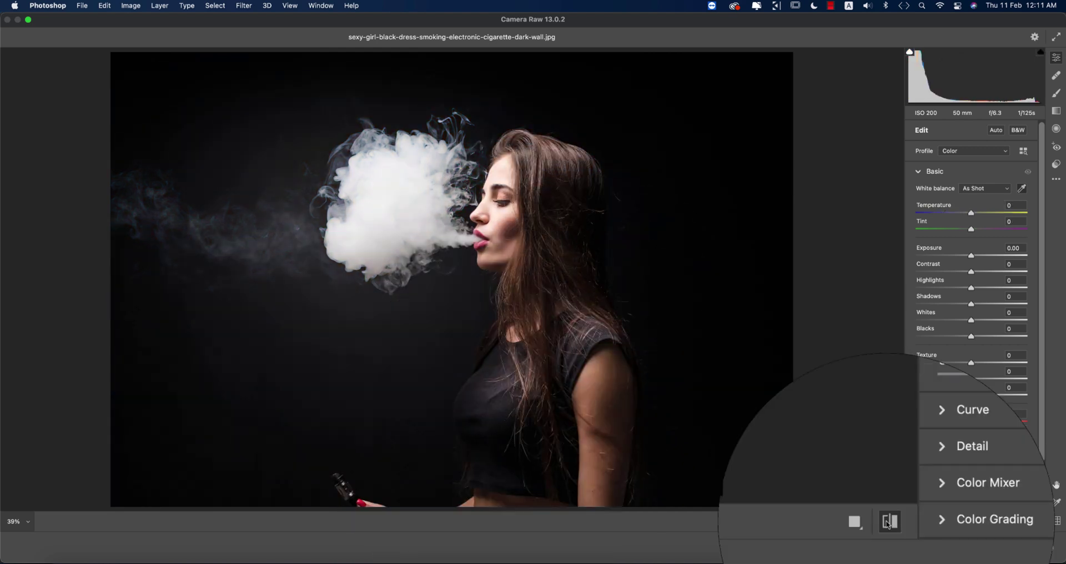
pyautogui.click(719, 286)
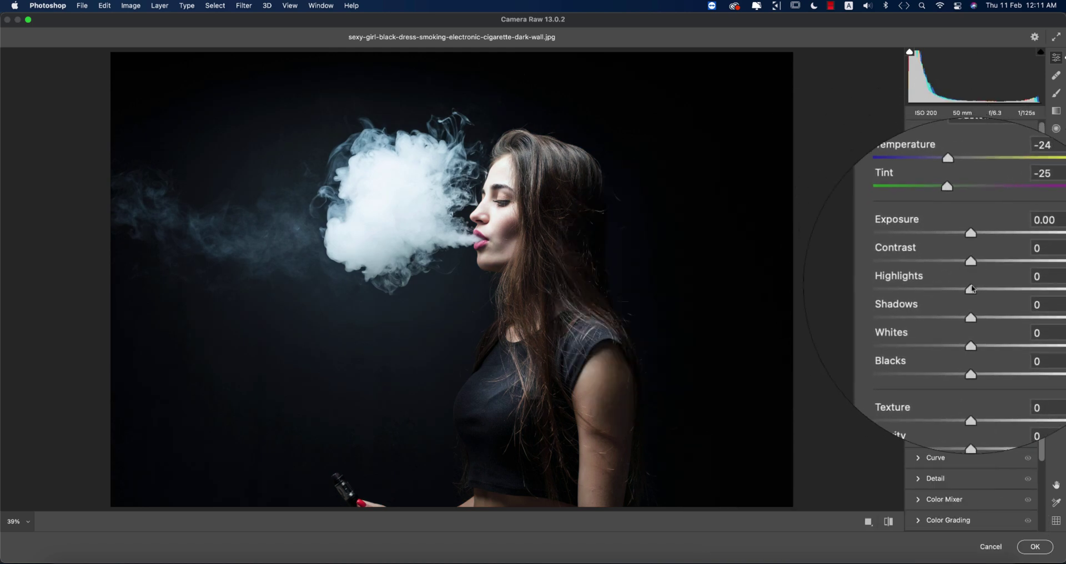
# - Set Highlights -14, Temperature -8, Tint -14, Shadows +43 and lower Vibrance
pyautogui.moveTo(973, 288); pyautogui.dragTo(969, 289)
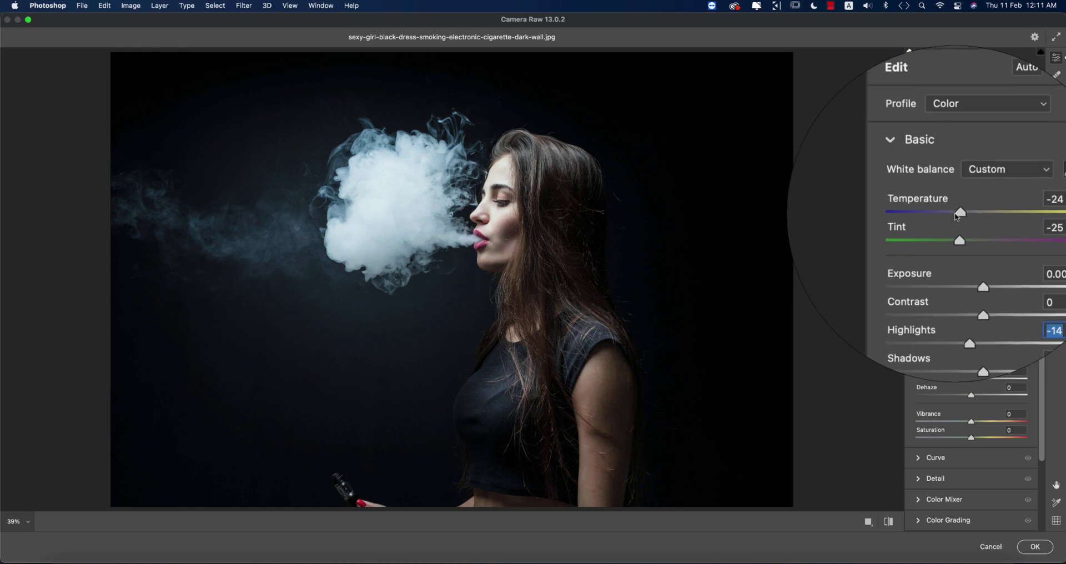
pyautogui.moveTo(959, 214); pyautogui.dragTo(967, 214)
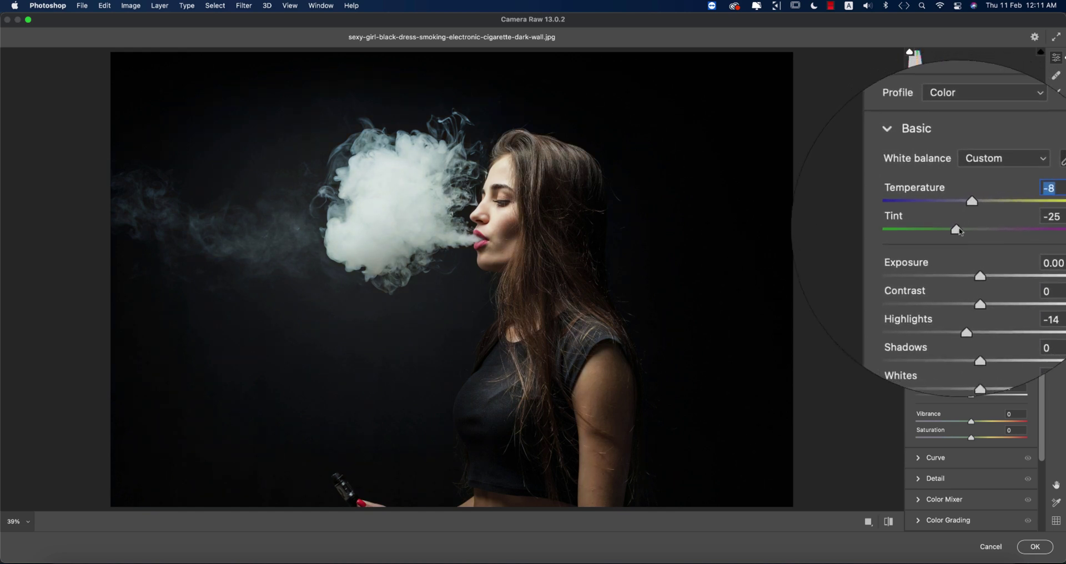
pyautogui.moveTo(951, 242); pyautogui.dragTo(965, 232)
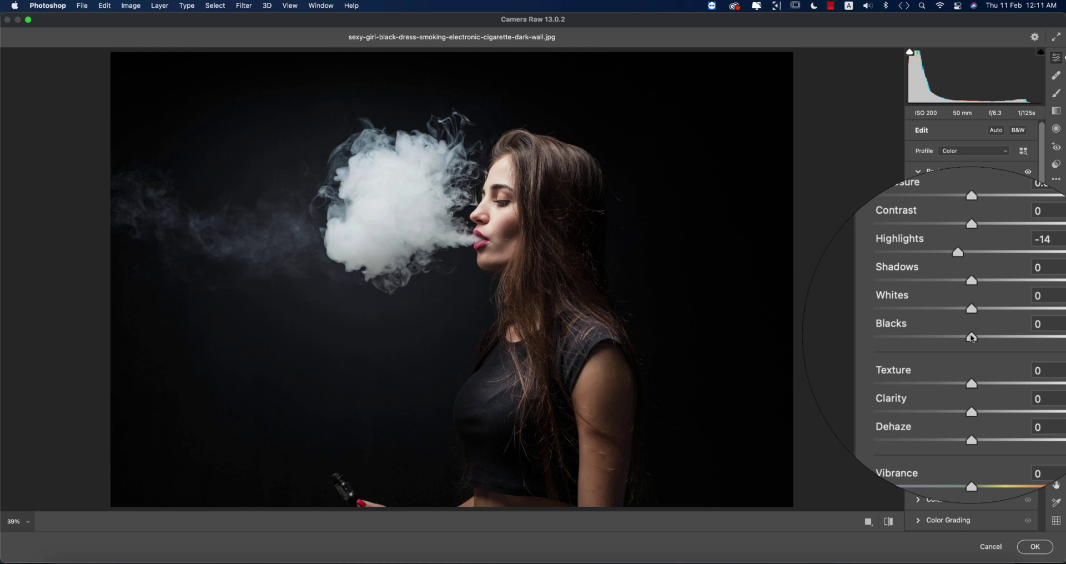
pyautogui.moveTo(956, 302); pyautogui.dragTo(1001, 307)
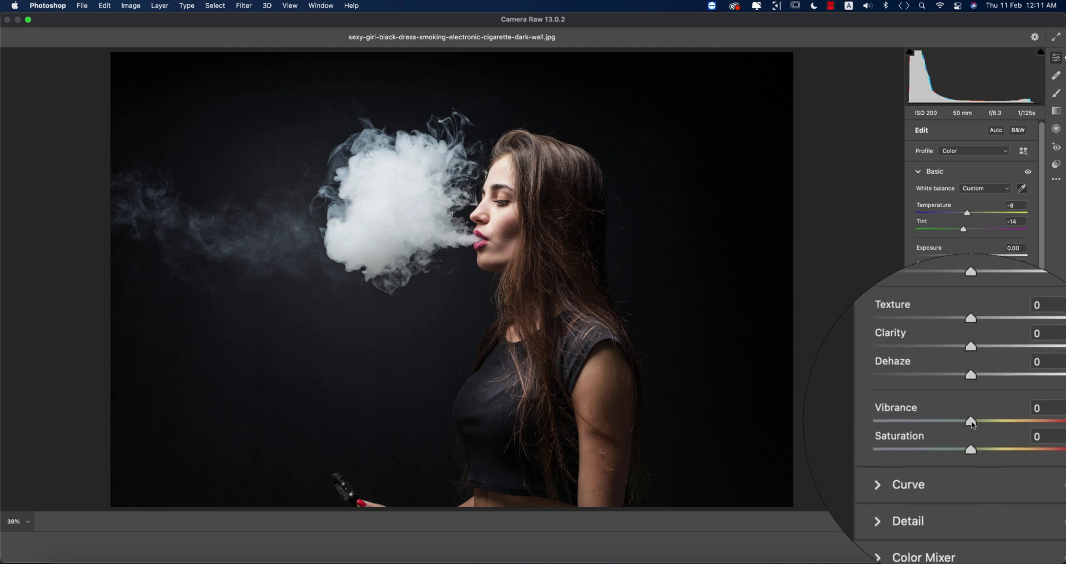
pyautogui.moveTo(971, 423)
pyautogui.mouseDown()
pyautogui.moveTo(929, 425)
pyautogui.moveTo(944, 426)
pyautogui.mouseUp()
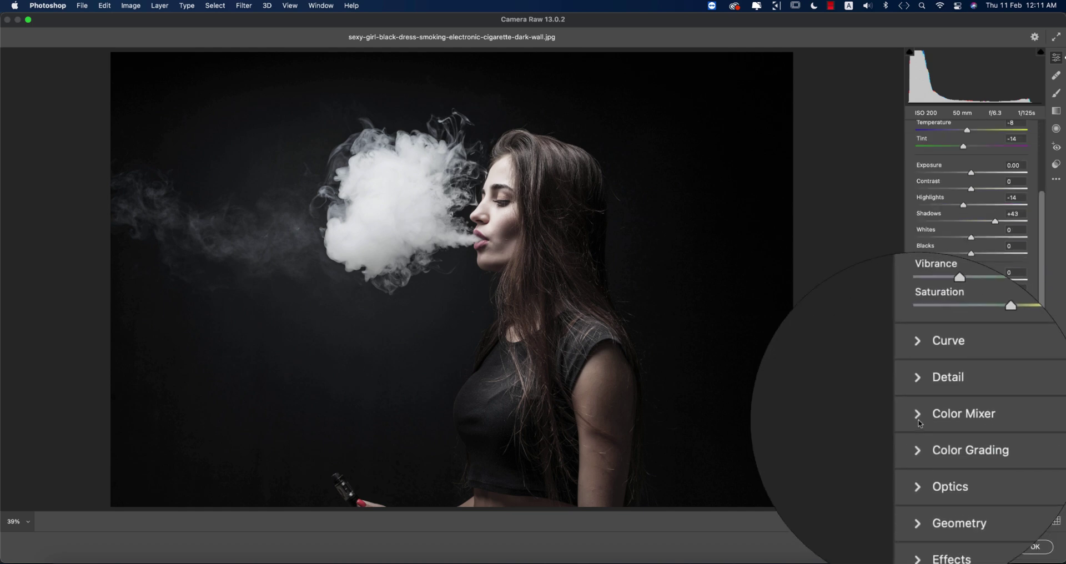
# - In Color Mixer Saturation, raise Reds to +73, Yellows +13, Greens +8, Oranges, and Purples +50
pyautogui.click(947, 421)
pyautogui.click(951, 265)
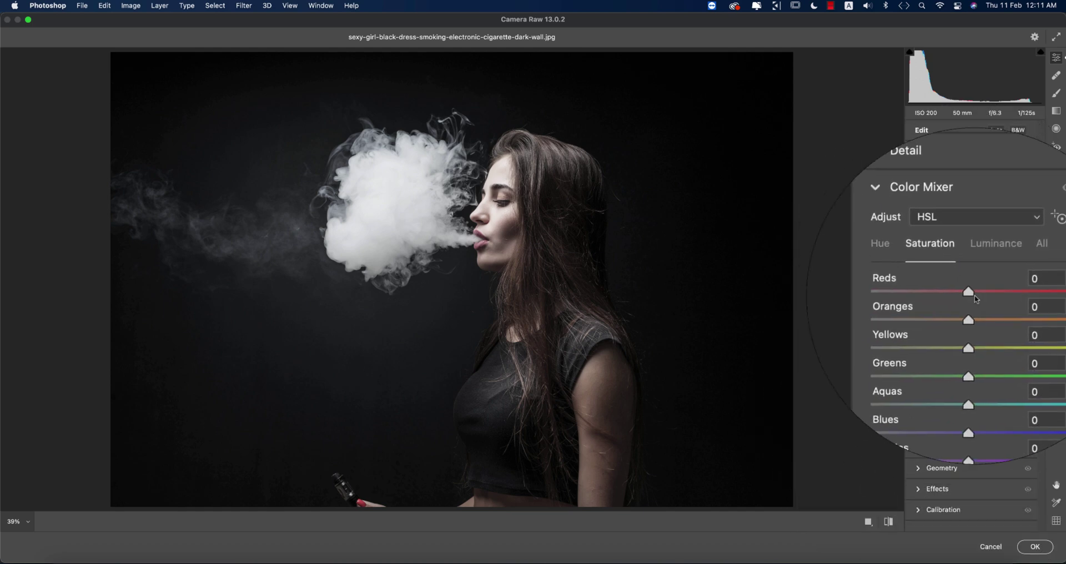
pyautogui.moveTo(976, 295); pyautogui.dragTo(1015, 299)
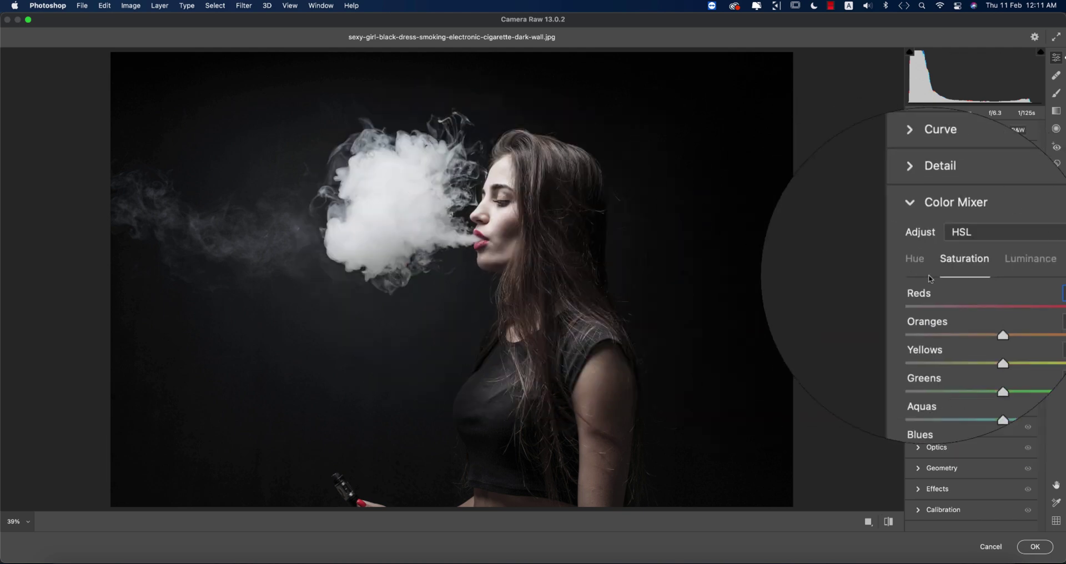
pyautogui.click(977, 266)
pyautogui.moveTo(976, 310)
pyautogui.mouseDown()
pyautogui.moveTo(953, 311)
pyautogui.moveTo(963, 305)
pyautogui.moveTo(951, 327)
pyautogui.mouseUp()
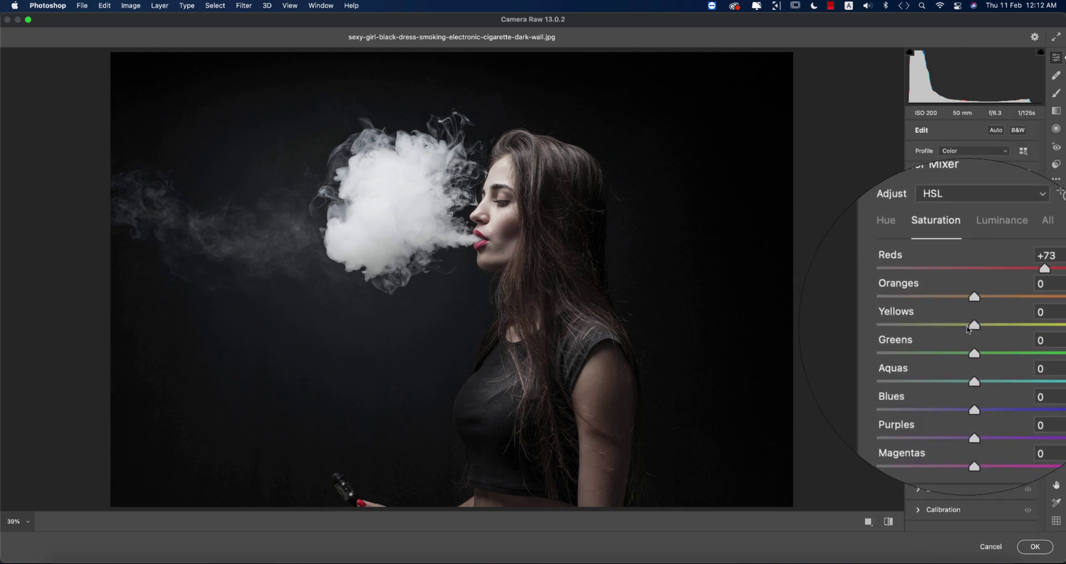
pyautogui.moveTo(967, 327)
pyautogui.mouseDown()
pyautogui.moveTo(984, 326)
pyautogui.moveTo(979, 349)
pyautogui.mouseUp()
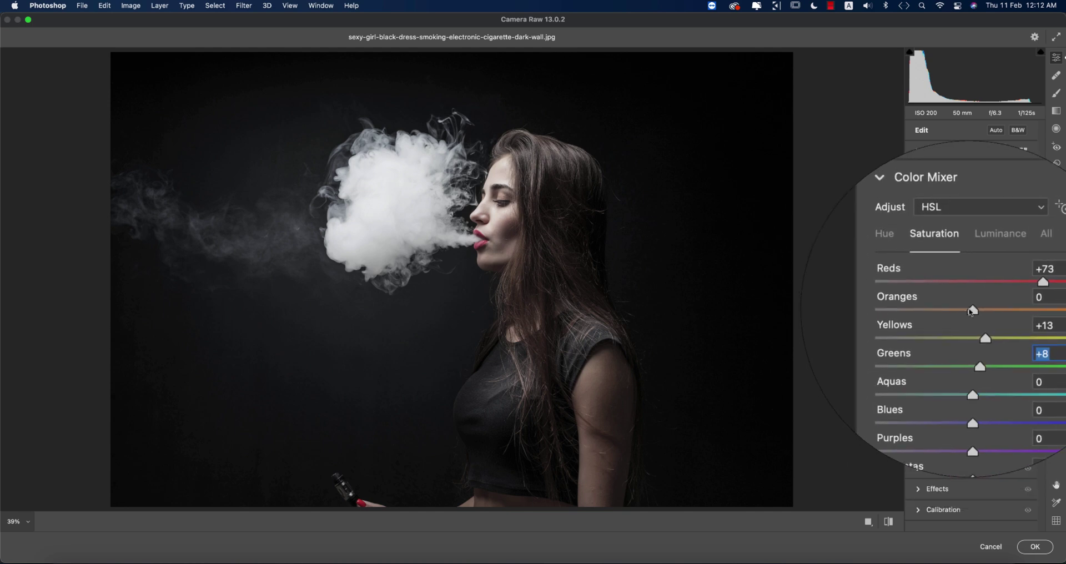
pyautogui.moveTo(971, 312); pyautogui.dragTo(989, 312)
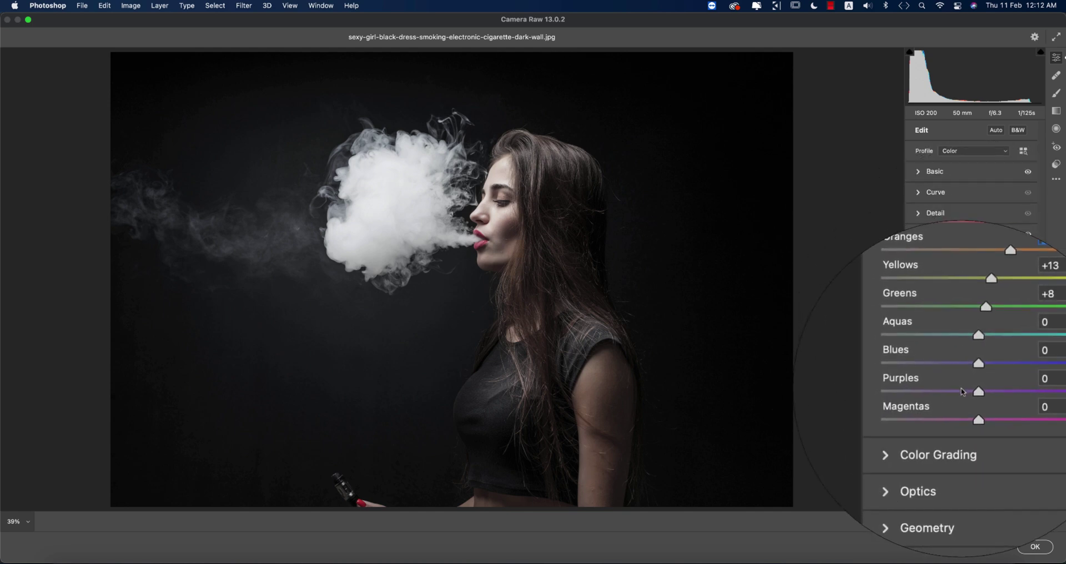
pyautogui.moveTo(948, 389)
pyautogui.mouseDown()
pyautogui.moveTo(999, 391)
pyautogui.moveTo(984, 406)
pyautogui.mouseUp()
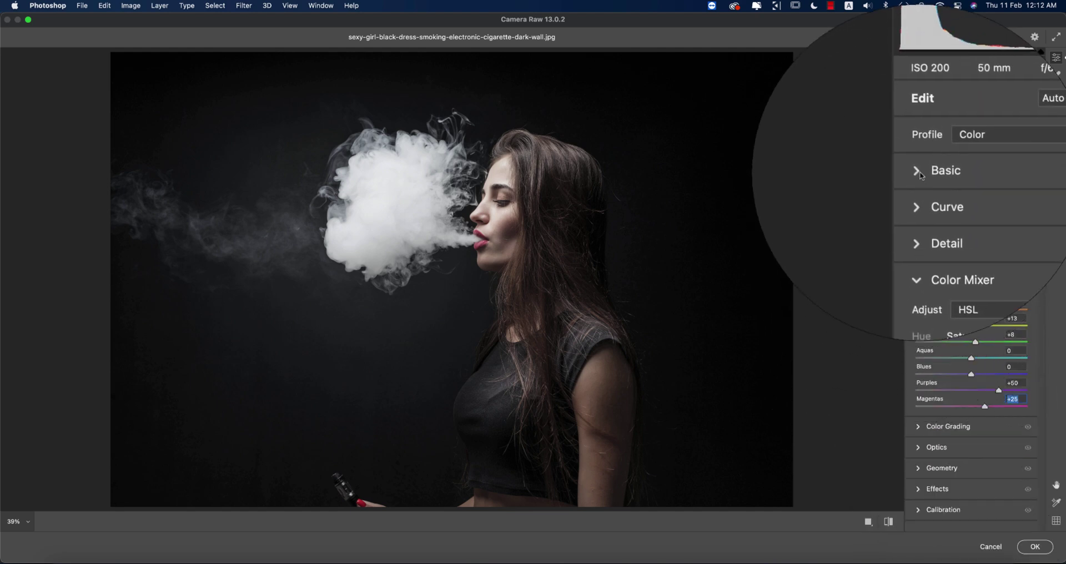
# - Deepen the Blacks level to -35 in the Basic panel, then collapse Basic
pyautogui.click(928, 171)
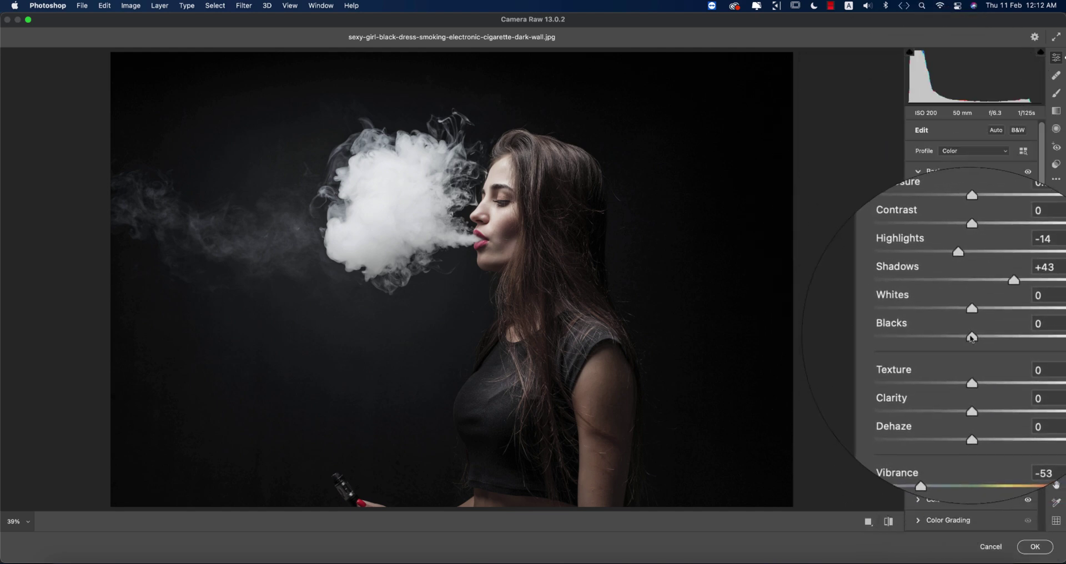
pyautogui.moveTo(970, 333)
pyautogui.mouseDown()
pyautogui.moveTo(989, 337)
pyautogui.moveTo(949, 337)
pyautogui.moveTo(988, 326)
pyautogui.mouseUp()
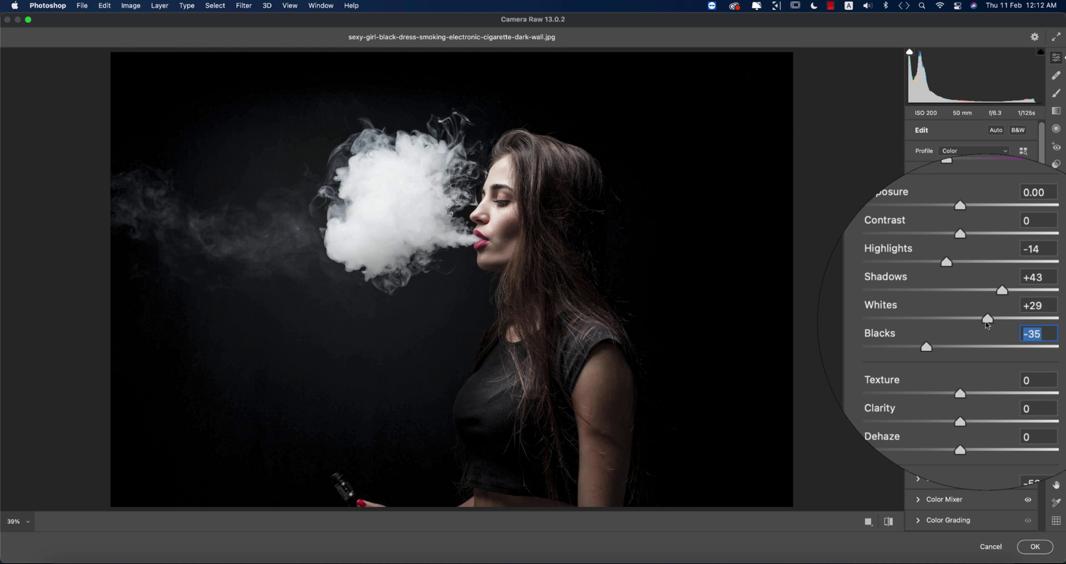
pyautogui.click(918, 192)
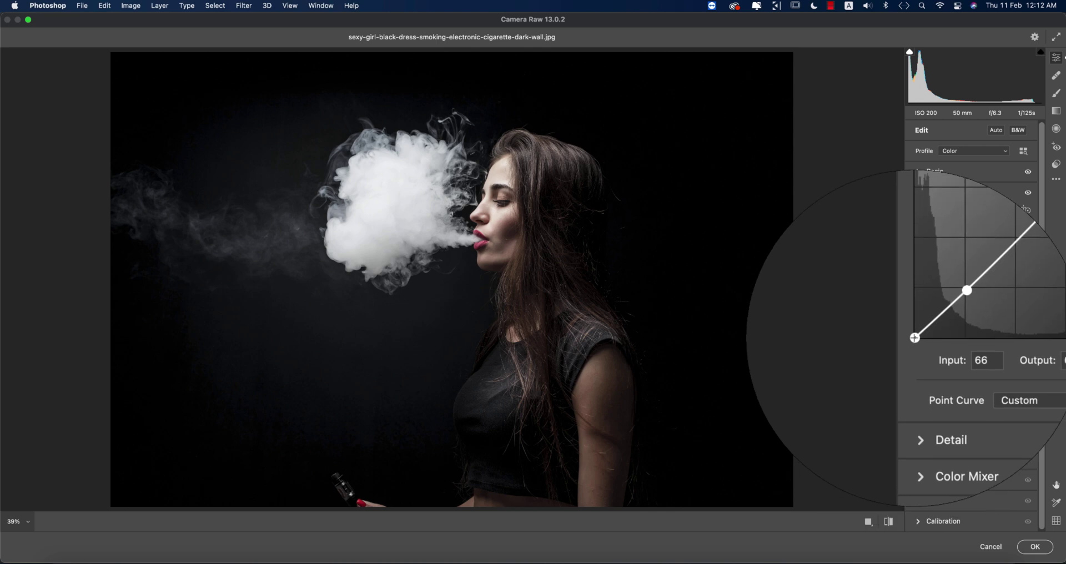
# - Lift the point curve's black point to 18 for faded shadows, then collapse Curve
pyautogui.click(915, 337)
pyautogui.moveTo(915, 336); pyautogui.dragTo(944, 310)
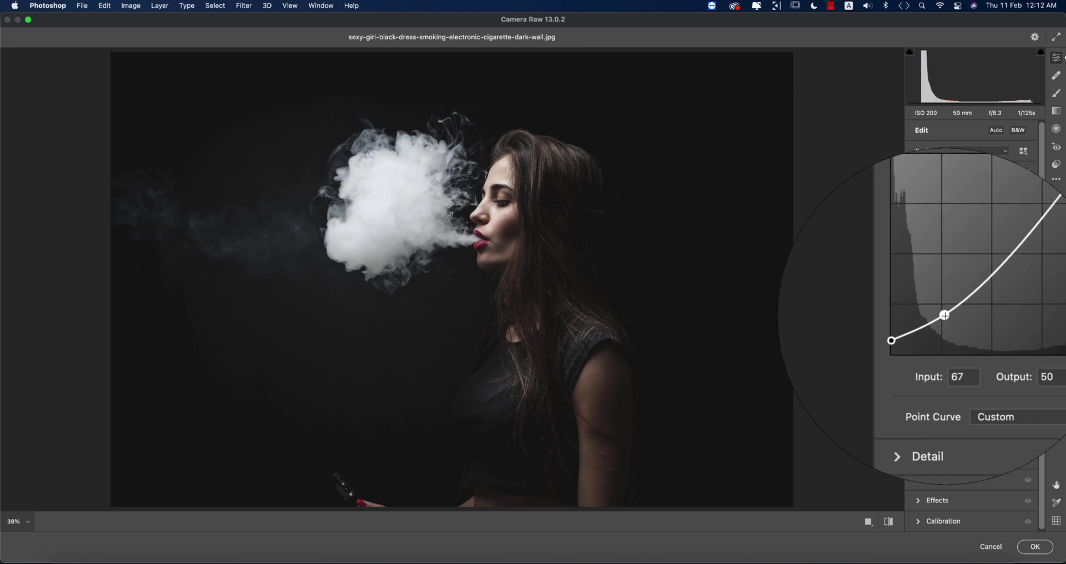
pyautogui.click(888, 522)
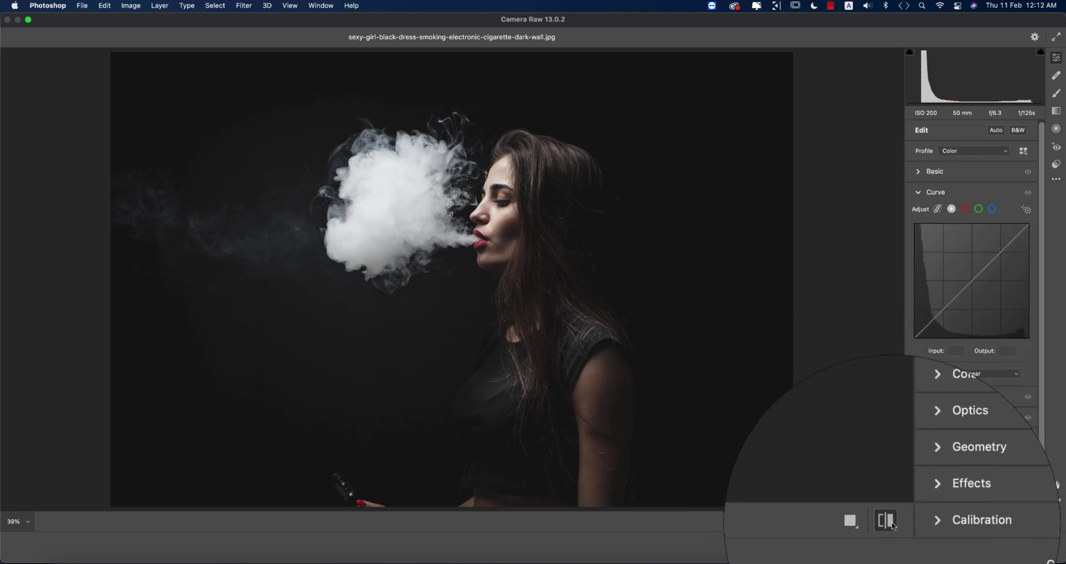
pyautogui.click(889, 521)
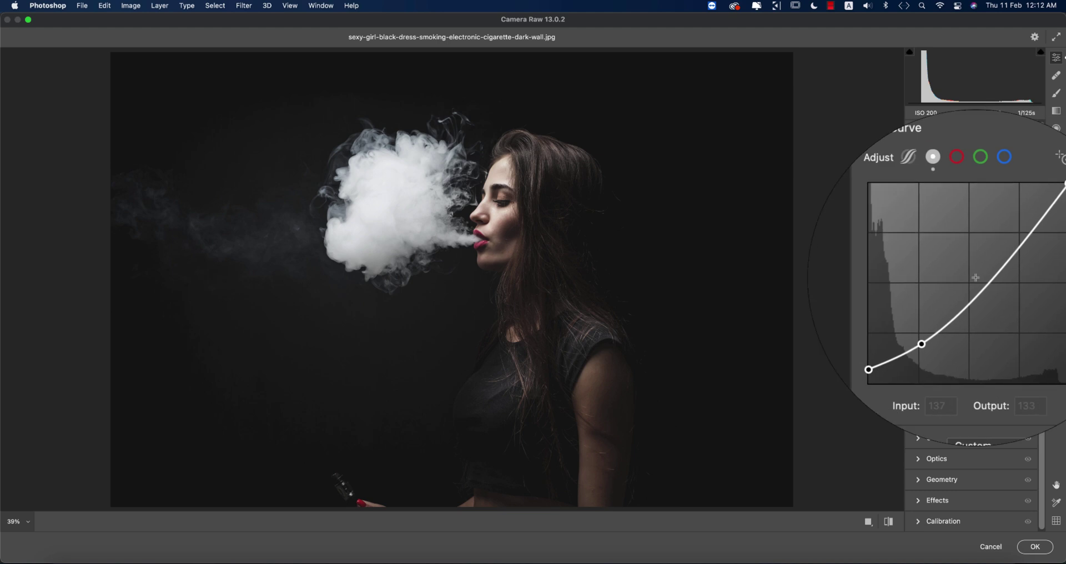
pyautogui.scroll(3, 975, 277)
pyautogui.click(917, 193)
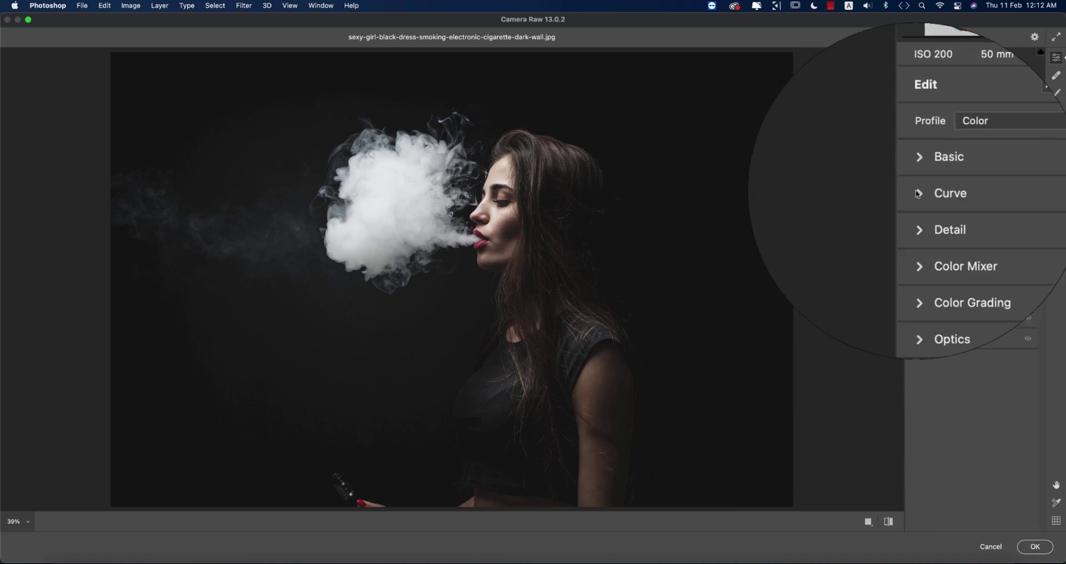
# - Tint the Color Grading shadows cool blue with saturation 11 and hue about 239
pyautogui.click(918, 253)
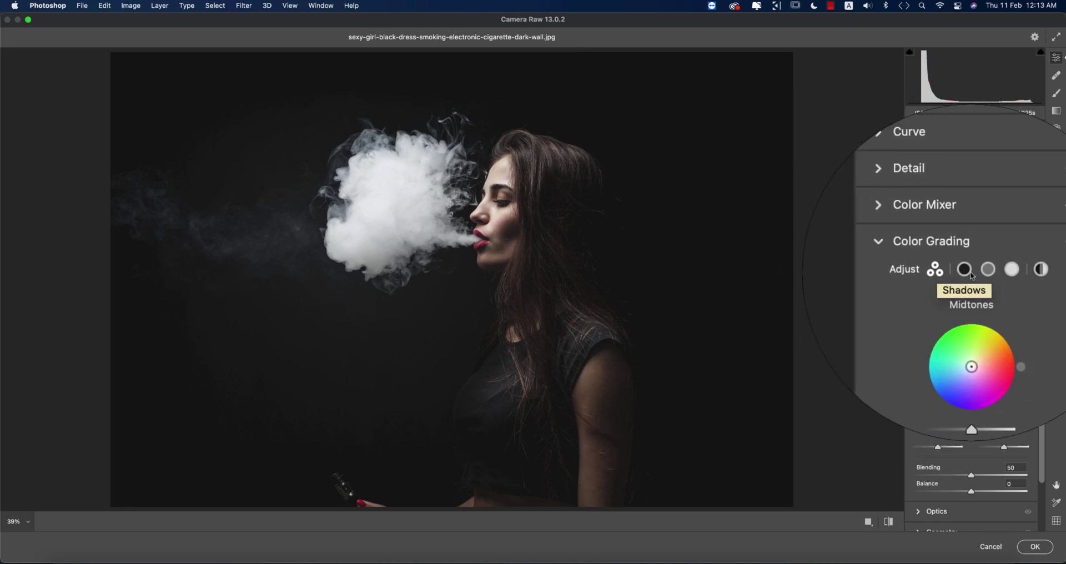
pyautogui.click(965, 271)
pyautogui.click(957, 272)
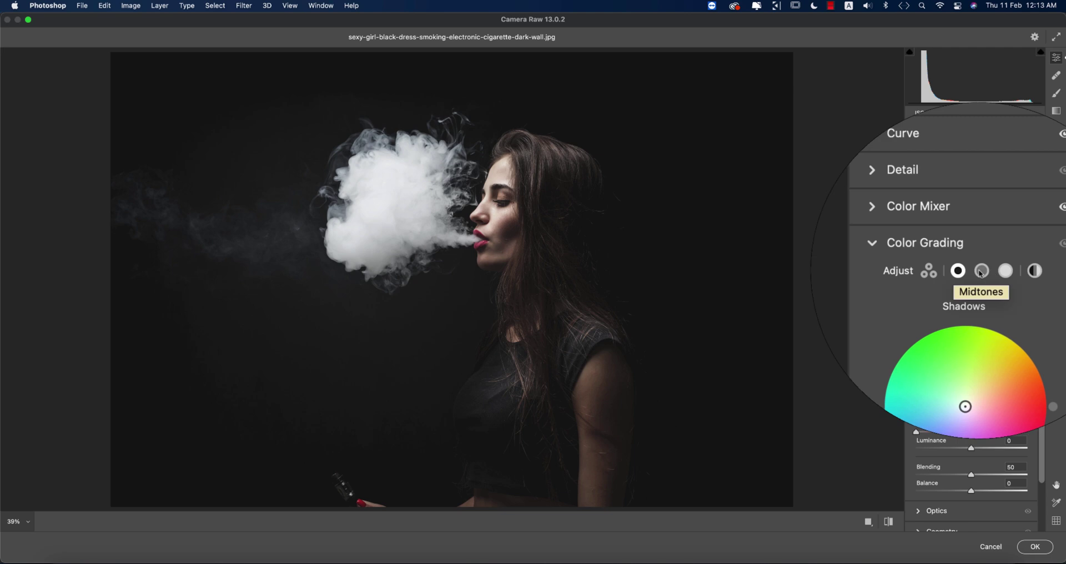
pyautogui.click(992, 272)
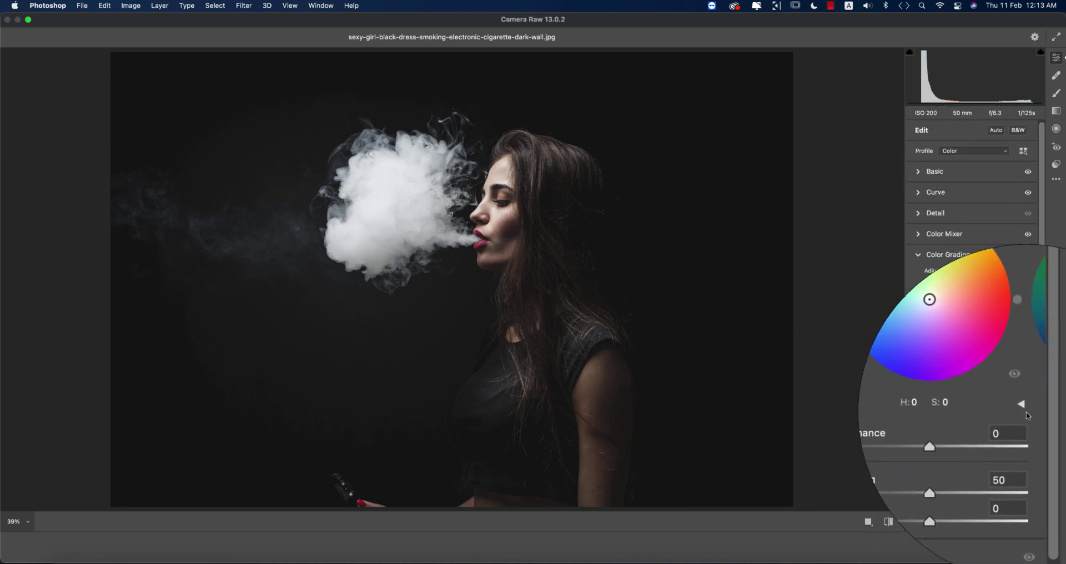
pyautogui.click(1023, 410)
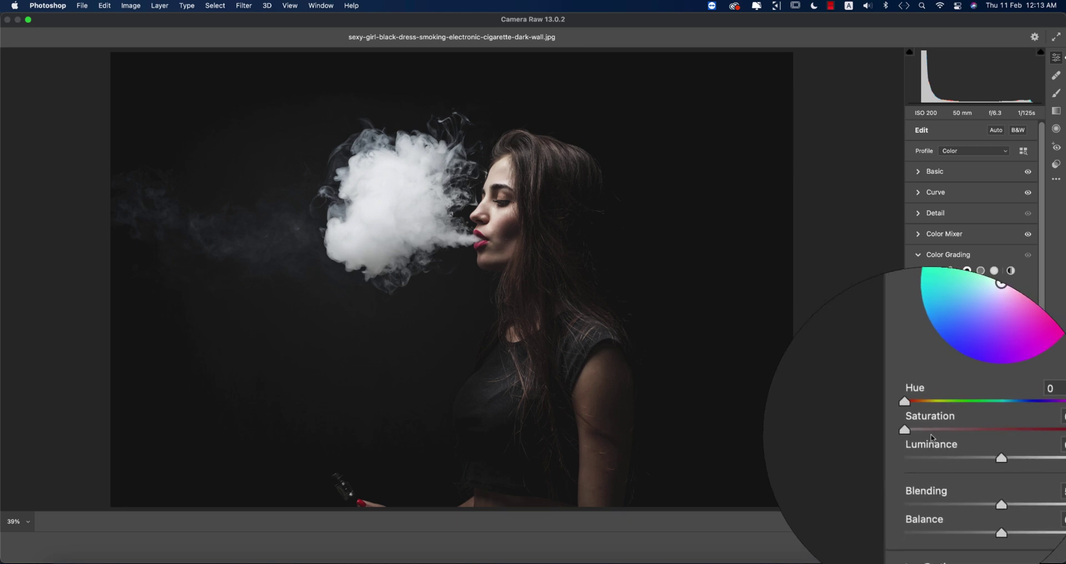
pyautogui.moveTo(915, 432); pyautogui.dragTo(928, 432)
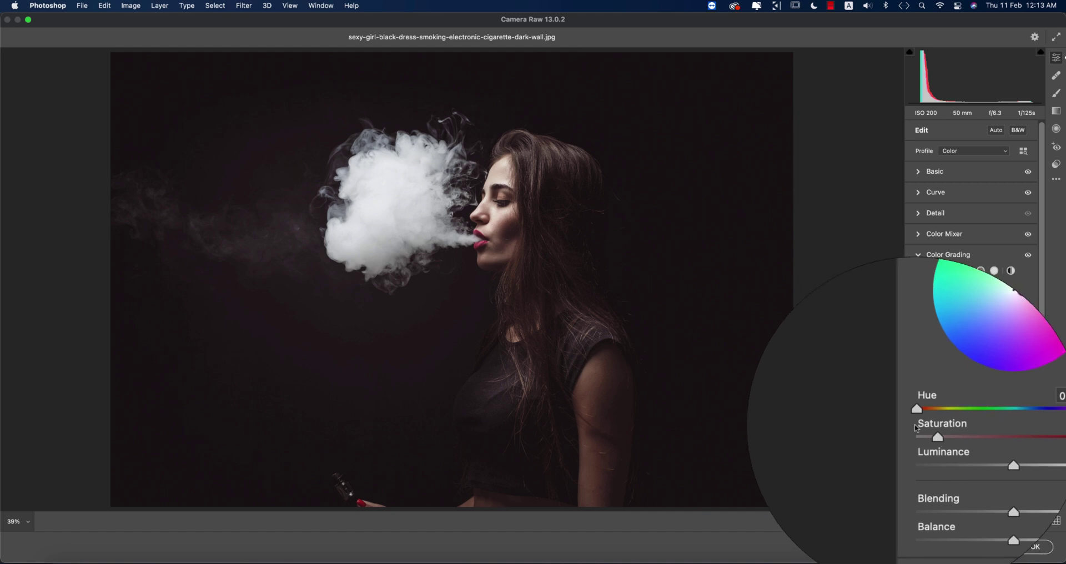
pyautogui.moveTo(905, 403)
pyautogui.mouseDown()
pyautogui.moveTo(923, 420)
pyautogui.moveTo(954, 422)
pyautogui.mouseUp()
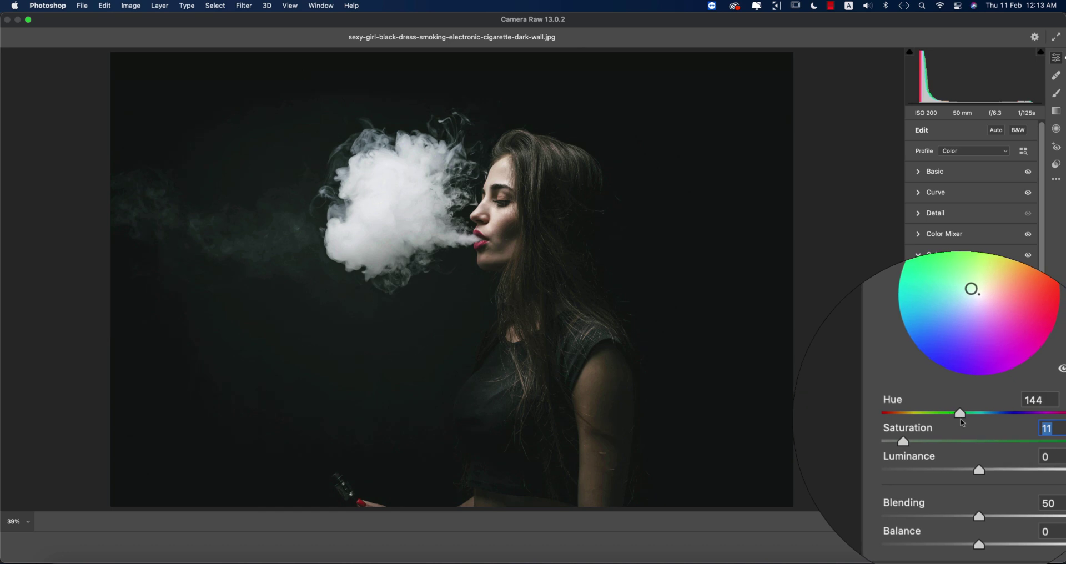
pyautogui.moveTo(962, 422); pyautogui.dragTo(989, 424)
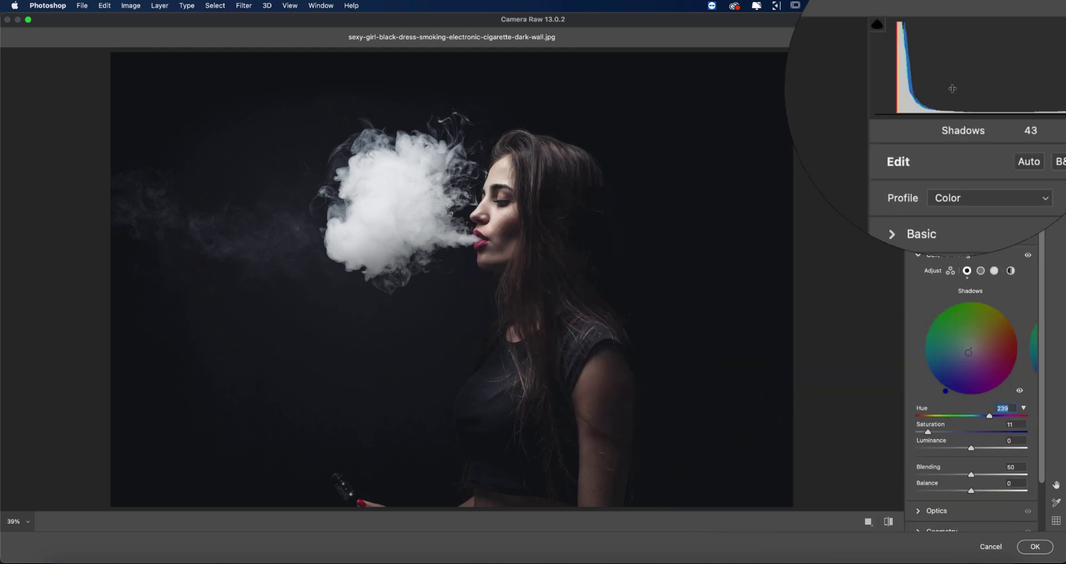
# - Tint the Color Grading midtones blue with hue 231 and saturation 15
pyautogui.click(981, 270)
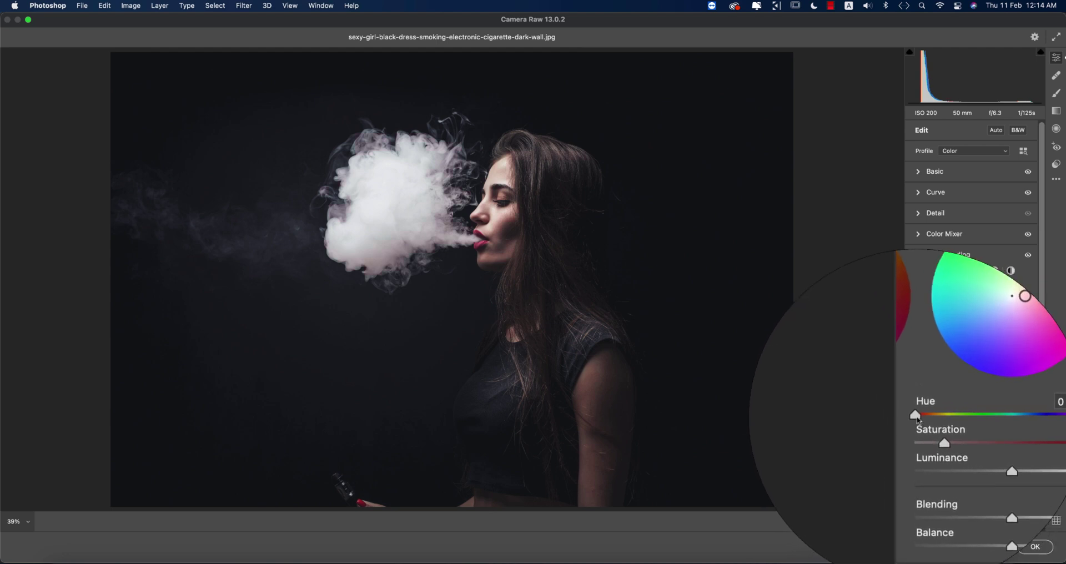
pyautogui.moveTo(904, 405)
pyautogui.mouseDown()
pyautogui.moveTo(937, 421)
pyautogui.moveTo(996, 422)
pyautogui.moveTo(987, 418)
pyautogui.mouseUp()
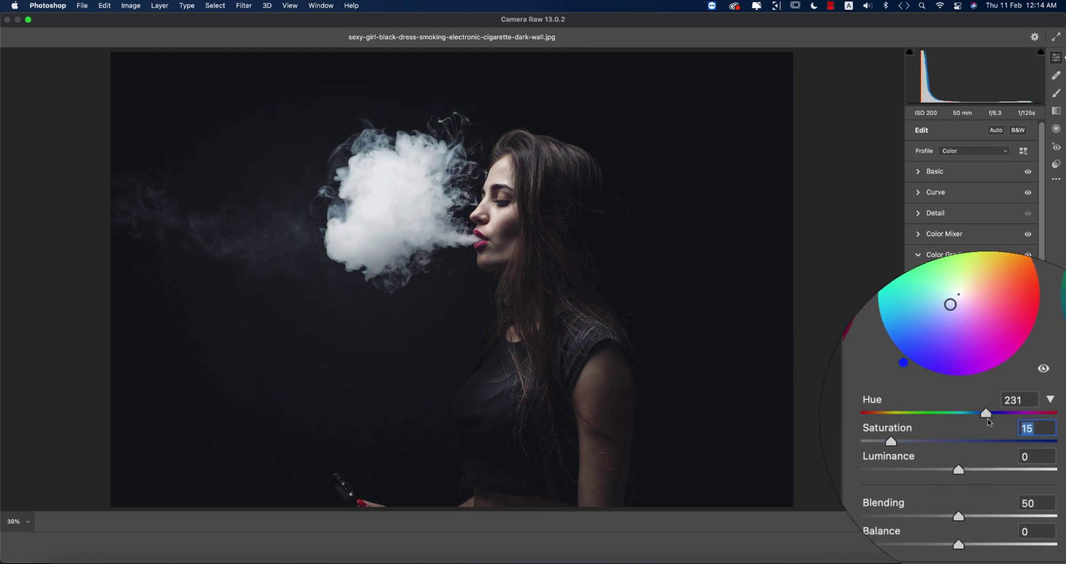
pyautogui.moveTo(922, 428); pyautogui.dragTo(927, 435)
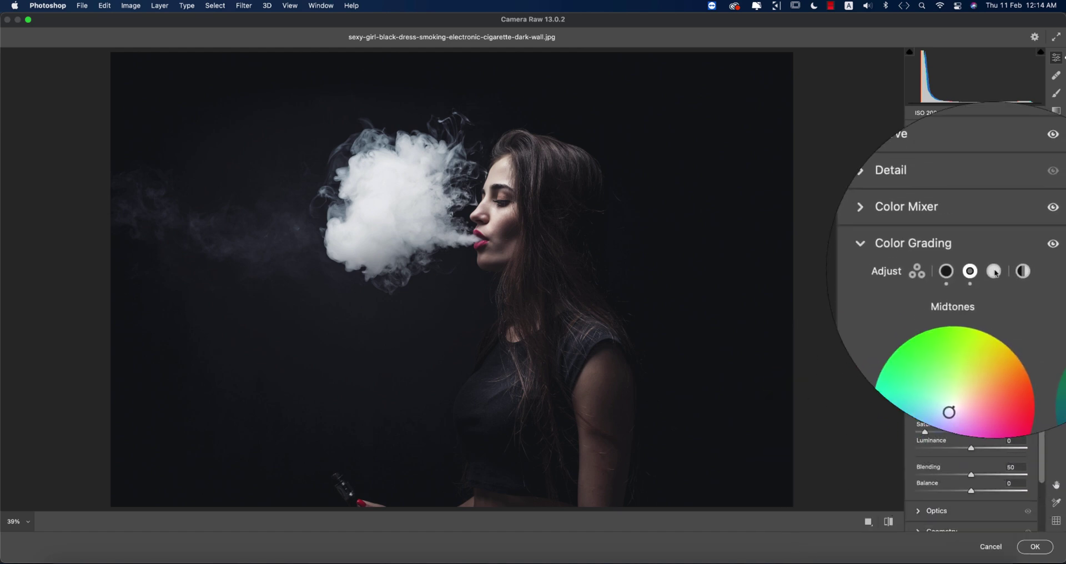
# - Add a faint warm highlights tint, compare with the original, and collapse Color Grading
pyautogui.click(994, 270)
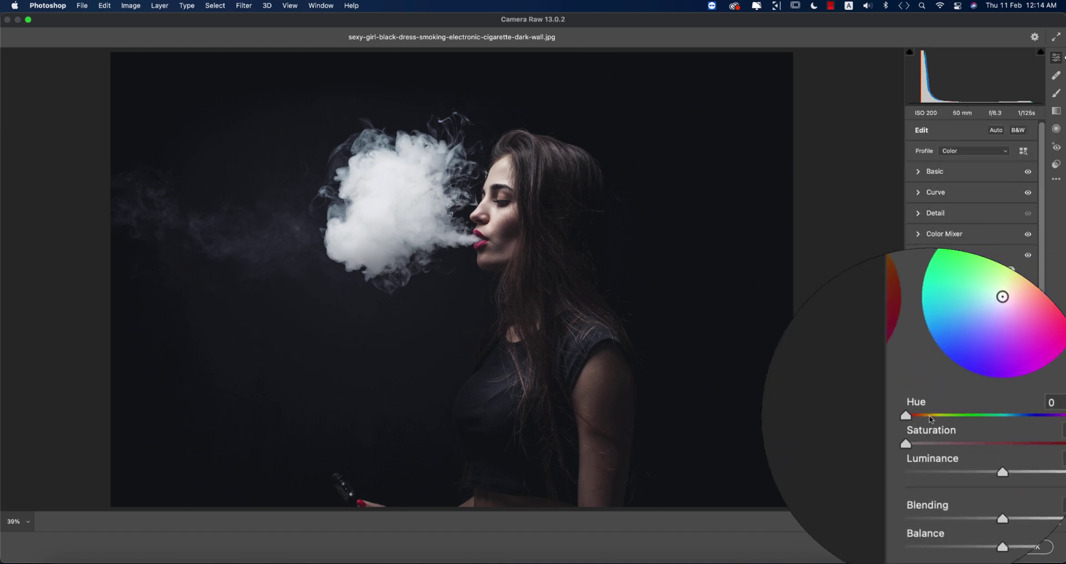
pyautogui.moveTo(911, 442)
pyautogui.mouseDown()
pyautogui.moveTo(932, 441)
pyautogui.moveTo(947, 416)
pyautogui.moveTo(933, 419)
pyautogui.moveTo(1030, 425)
pyautogui.mouseUp()
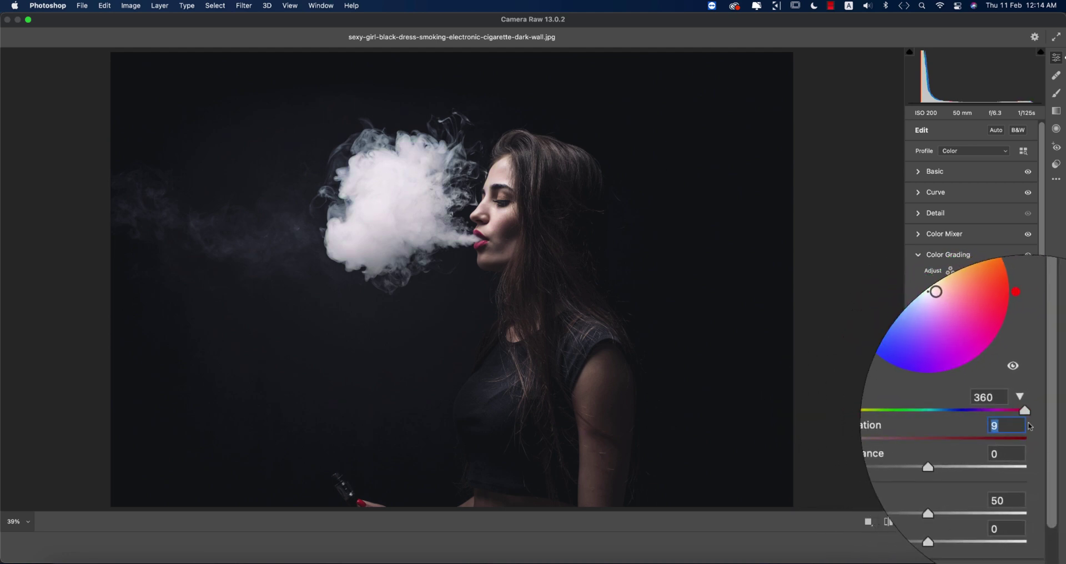
pyautogui.moveTo(948, 427); pyautogui.dragTo(934, 425)
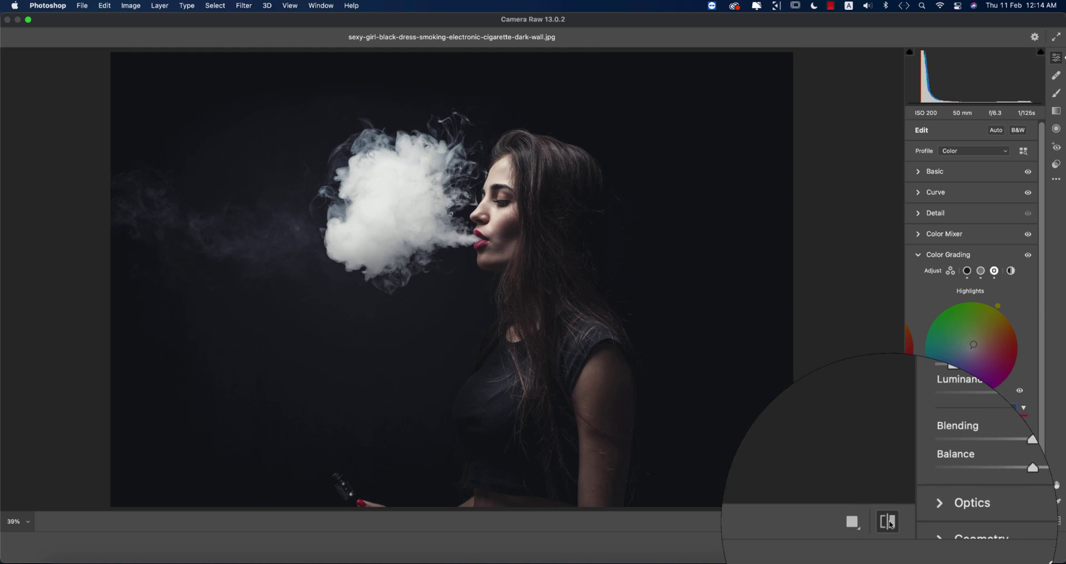
pyautogui.click(888, 522)
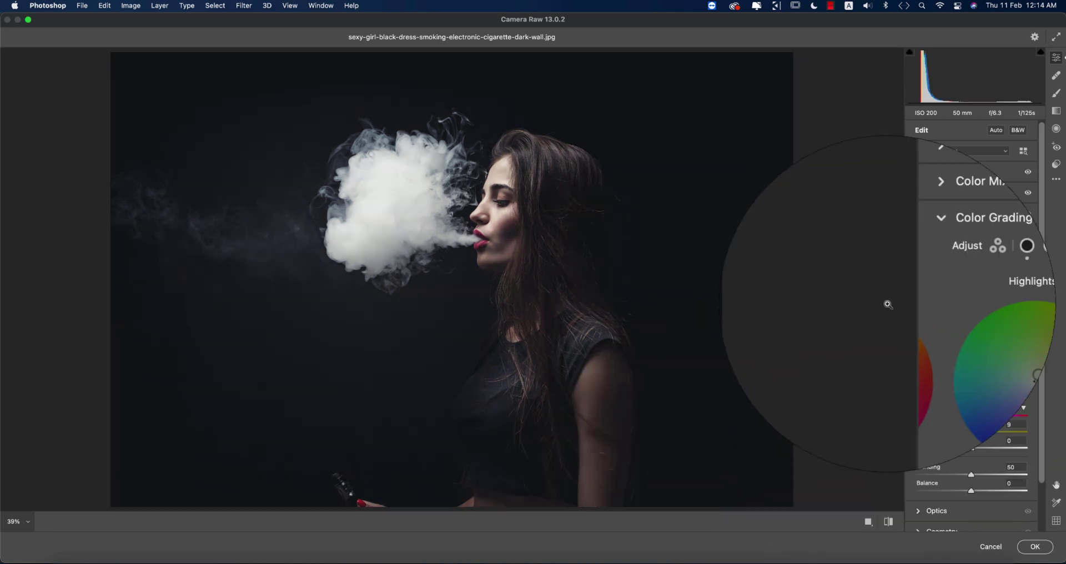
pyautogui.click(918, 256)
pyautogui.click(922, 336)
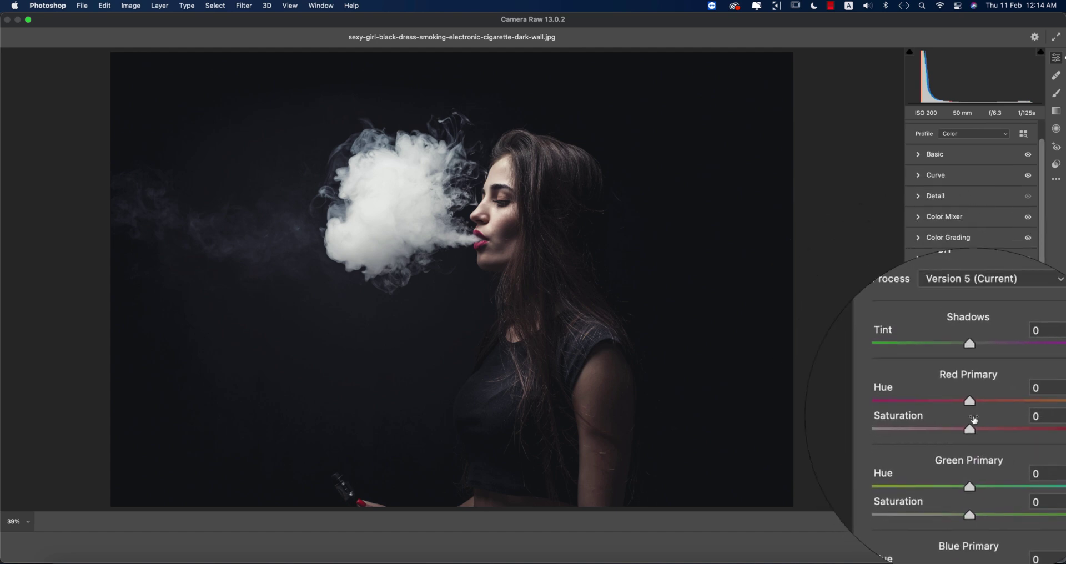
# - Calibrate red primary hue -25/sat +21, green hue -5/sat -9, blue hue -17/sat -14
pyautogui.moveTo(952, 406)
pyautogui.mouseDown()
pyautogui.moveTo(999, 411)
pyautogui.moveTo(960, 413)
pyautogui.moveTo(1001, 433)
pyautogui.mouseUp()
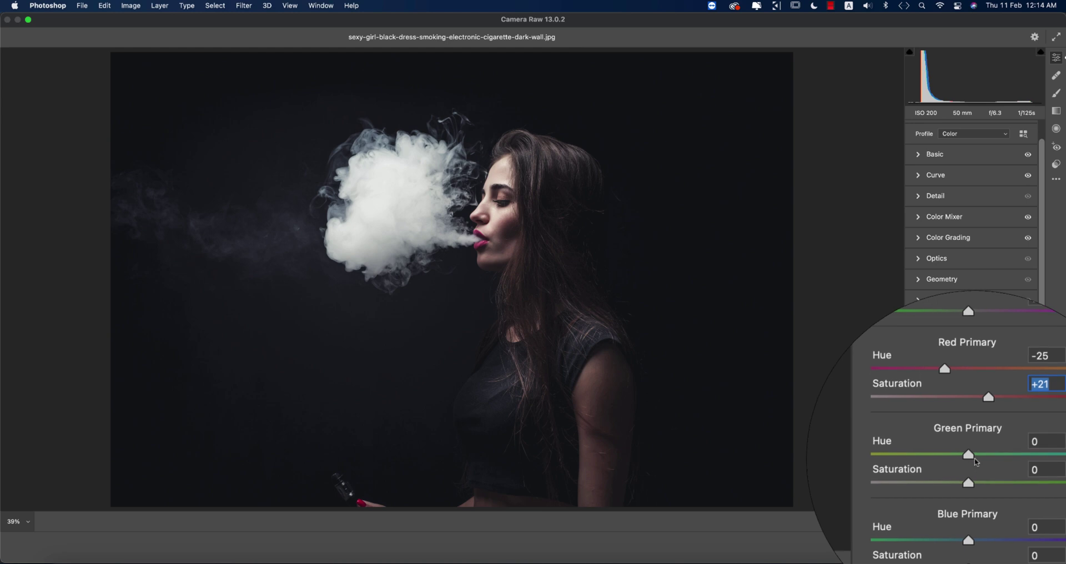
pyautogui.moveTo(964, 473)
pyautogui.mouseDown()
pyautogui.moveTo(978, 456)
pyautogui.moveTo(971, 461)
pyautogui.mouseUp()
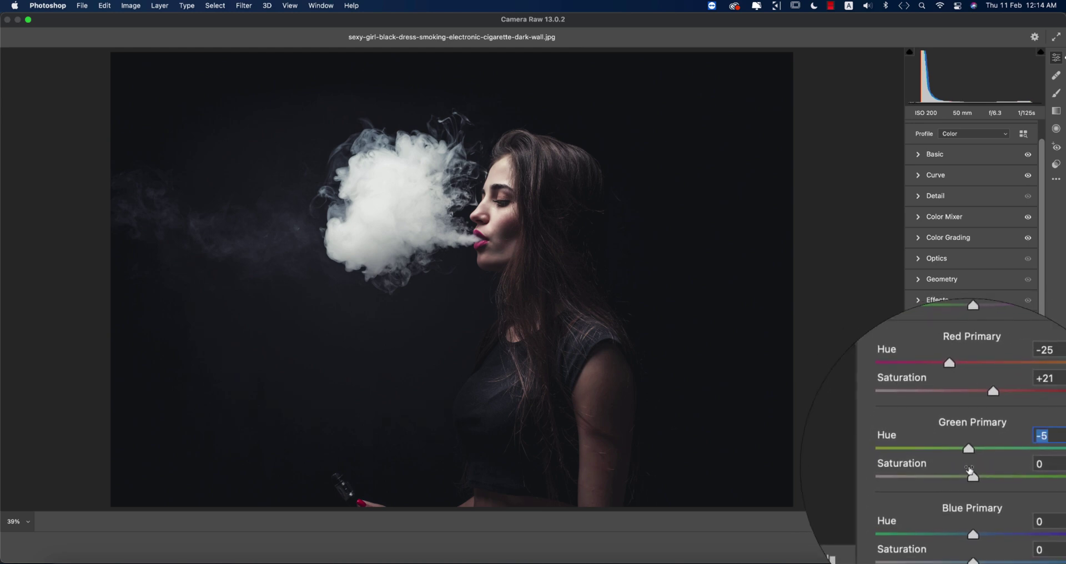
pyautogui.moveTo(975, 473); pyautogui.dragTo(966, 523)
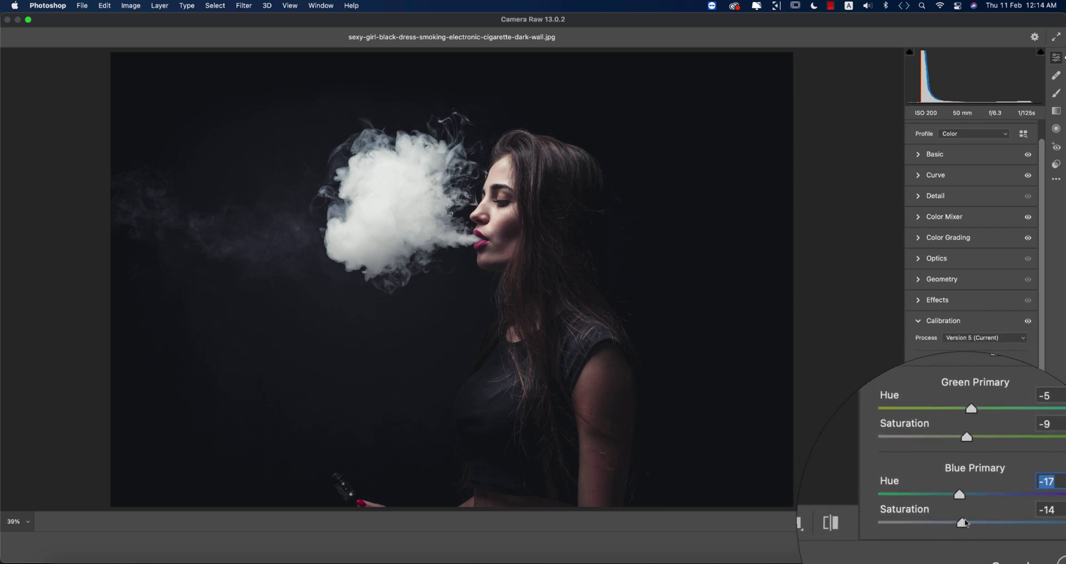
pyautogui.click(887, 525)
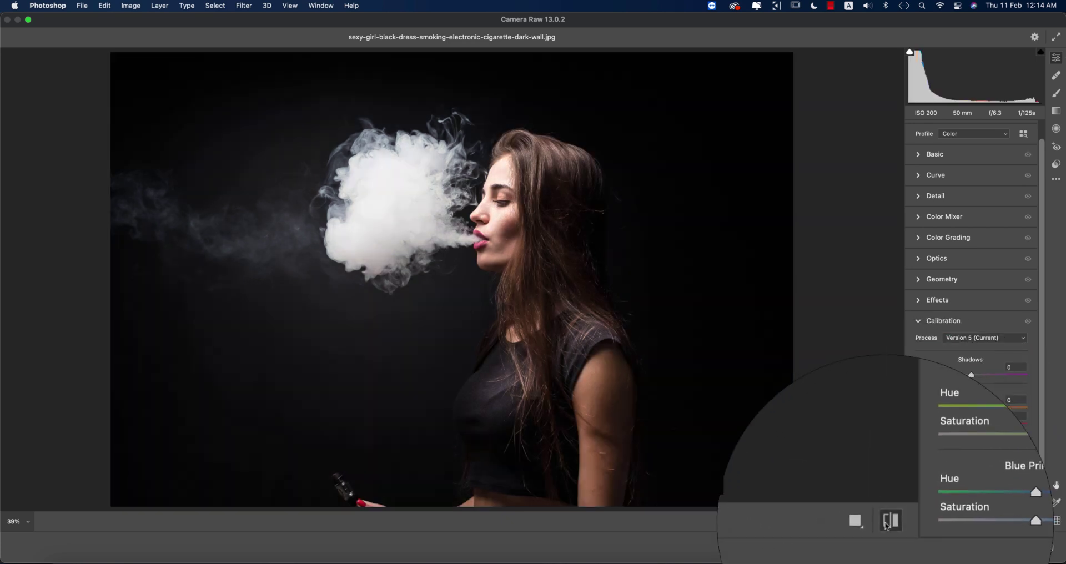
pyautogui.click(887, 525)
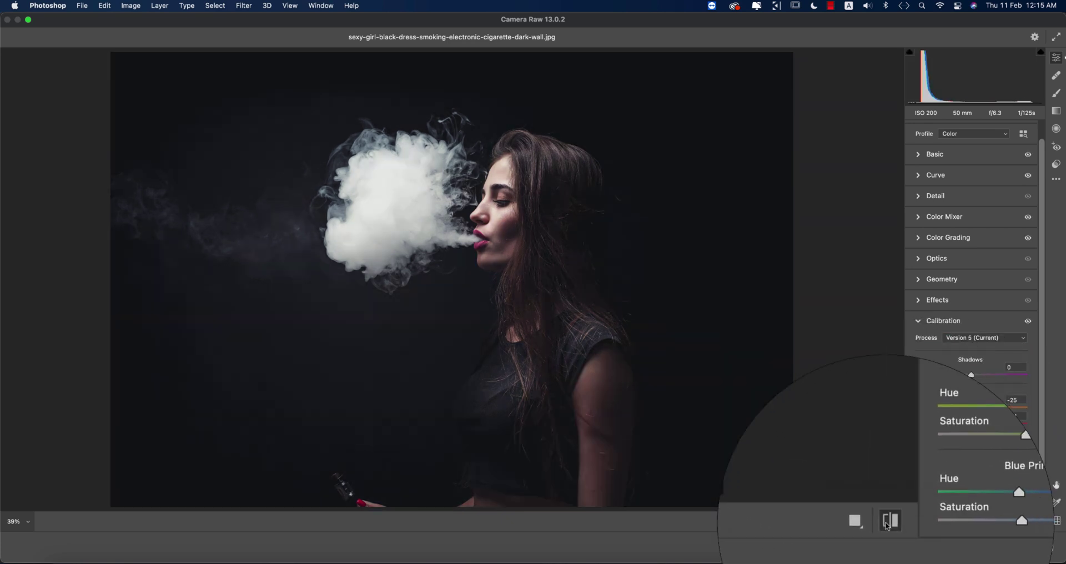
pyautogui.click(887, 524)
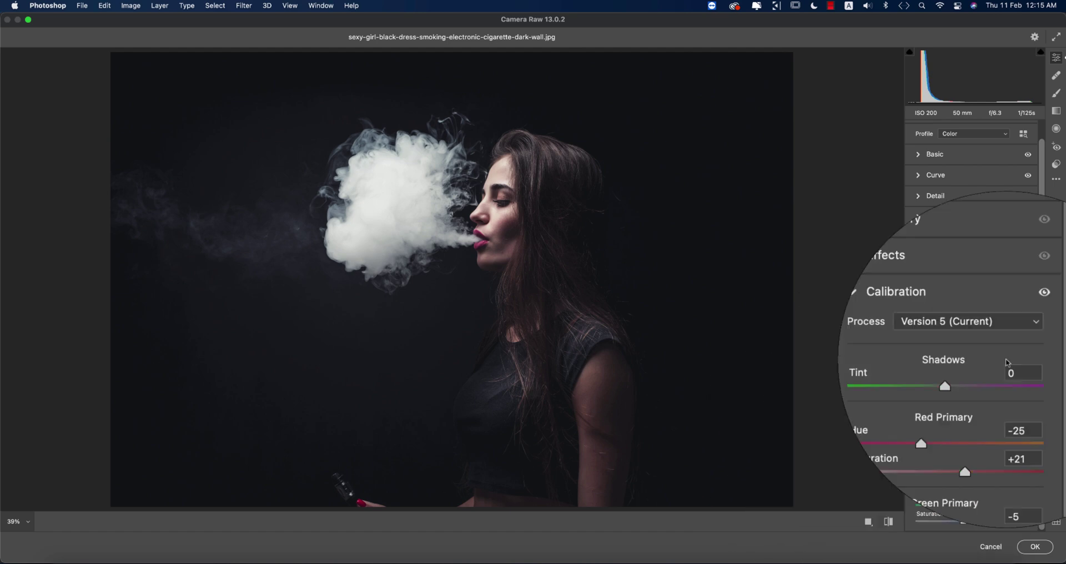
# - Apply Detail Sharpening 15 with Noise Reduction and Color Noise Reduction both at 14
pyautogui.click(920, 322)
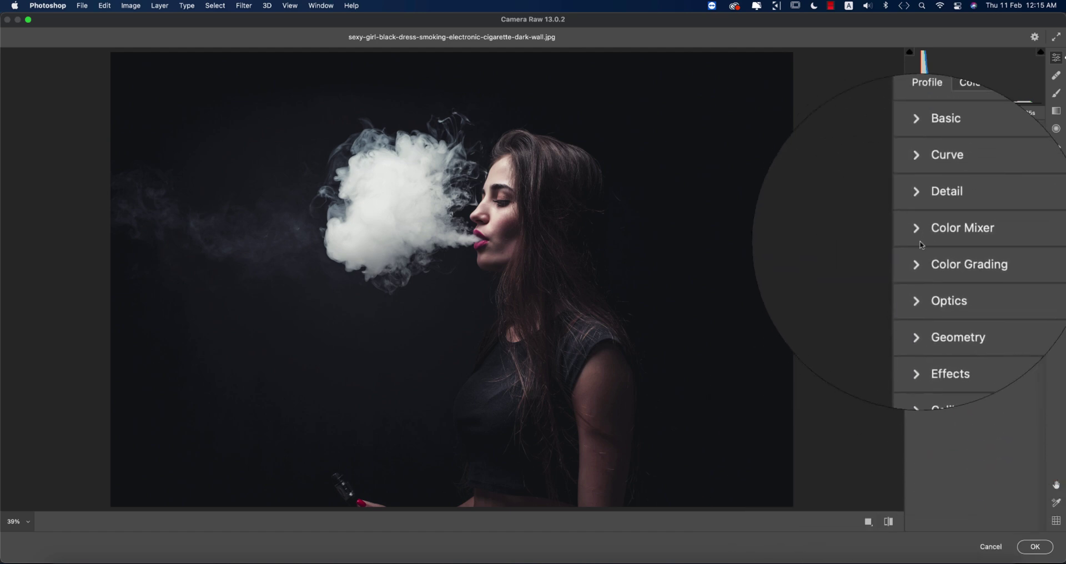
pyautogui.click(939, 209)
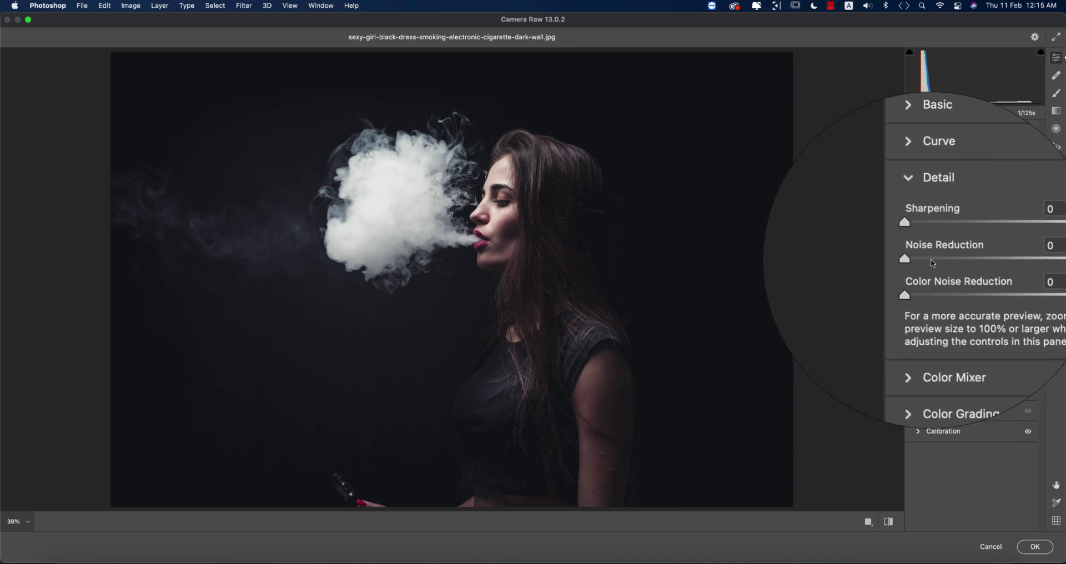
pyautogui.click(932, 259)
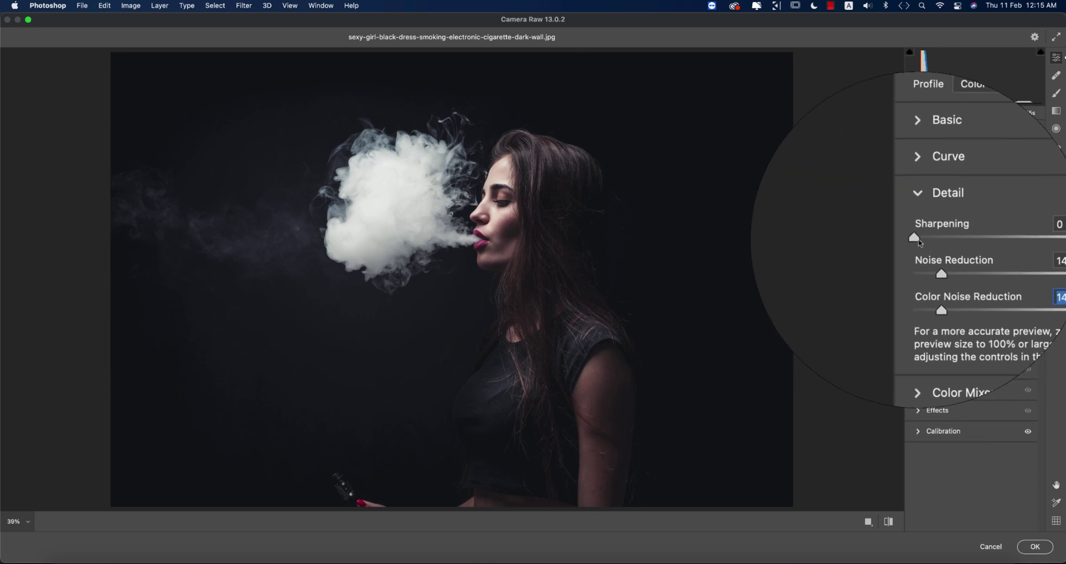
pyautogui.click(928, 238)
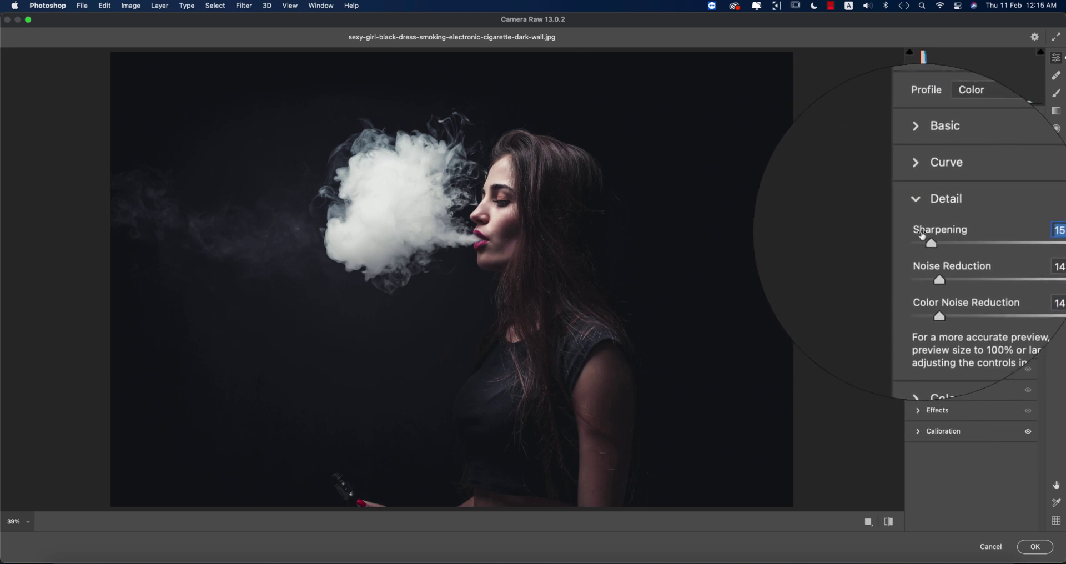
pyautogui.click(919, 214)
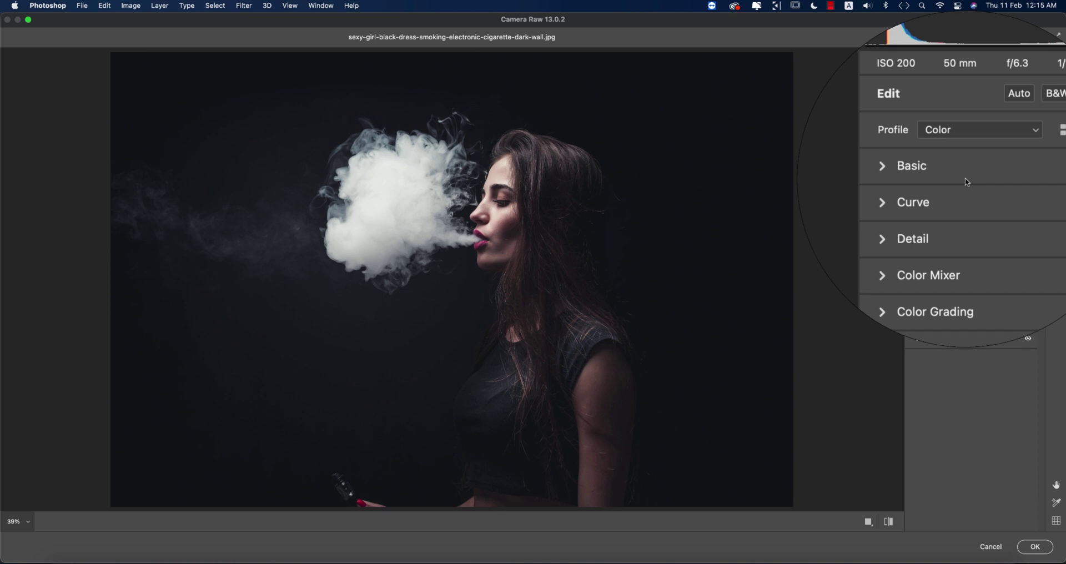
# - Save all Camera Raw settings subsets as an .xmp settings file named 'vg'
pyautogui.click(889, 522)
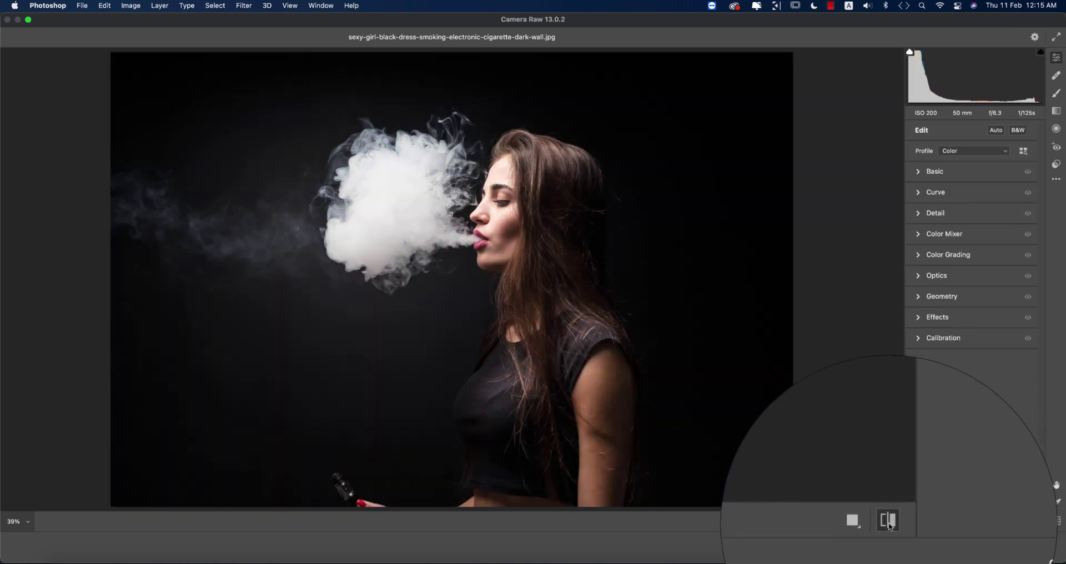
pyautogui.click(889, 522)
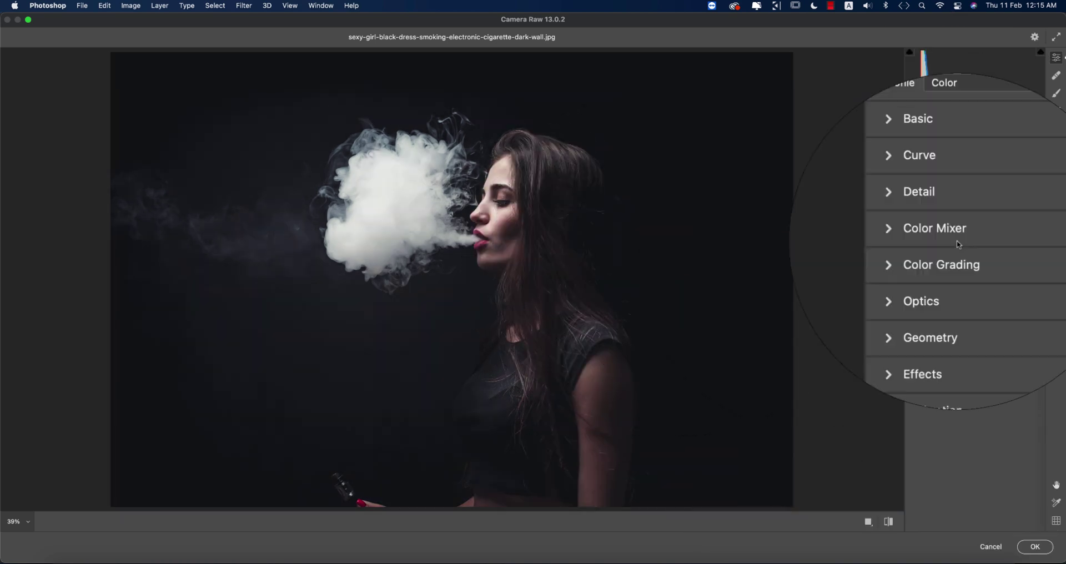
pyautogui.click(1056, 180)
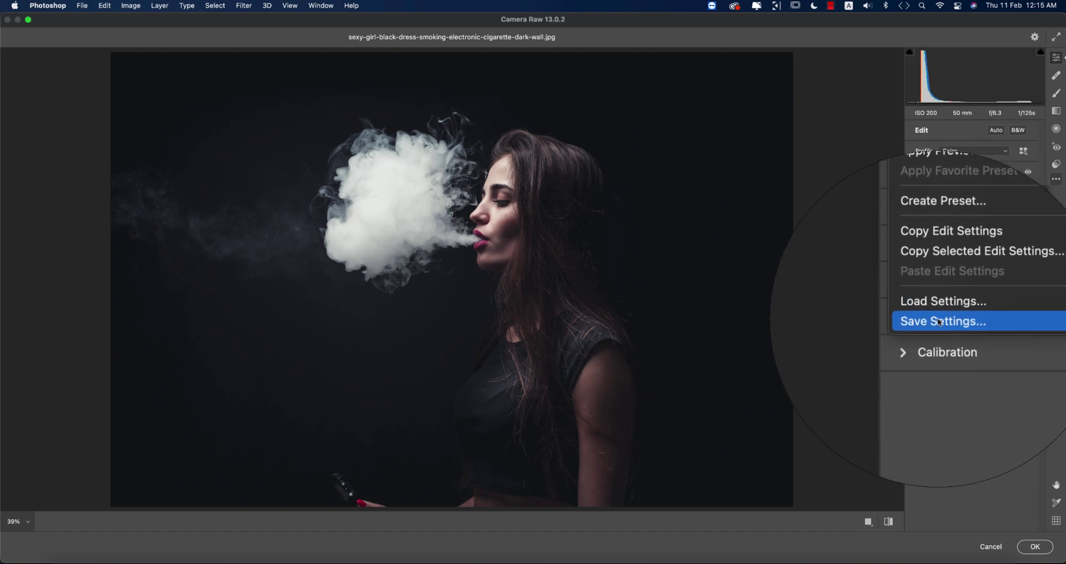
pyautogui.click(944, 329)
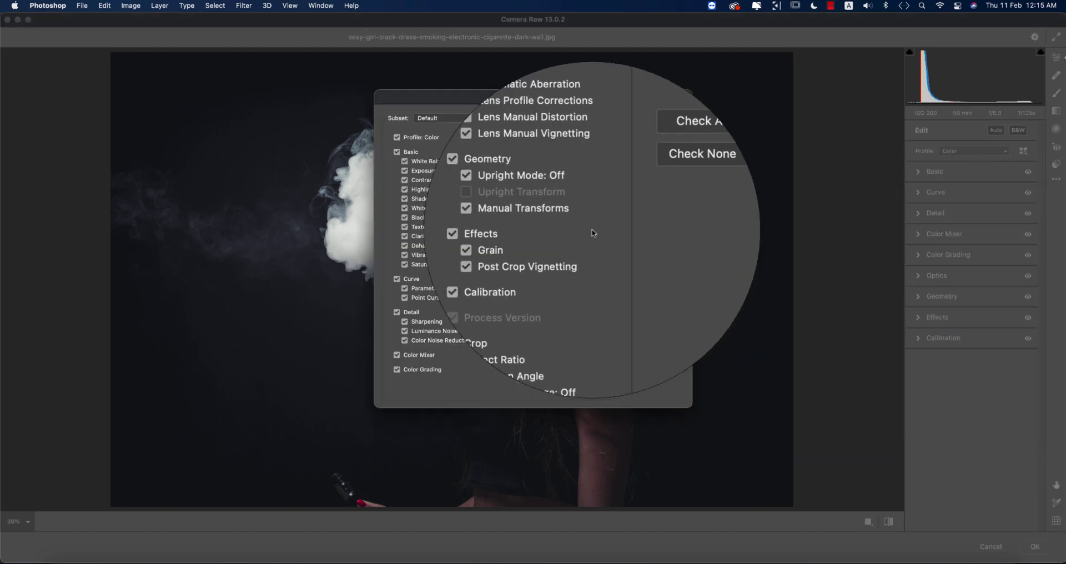
pyautogui.click(672, 105)
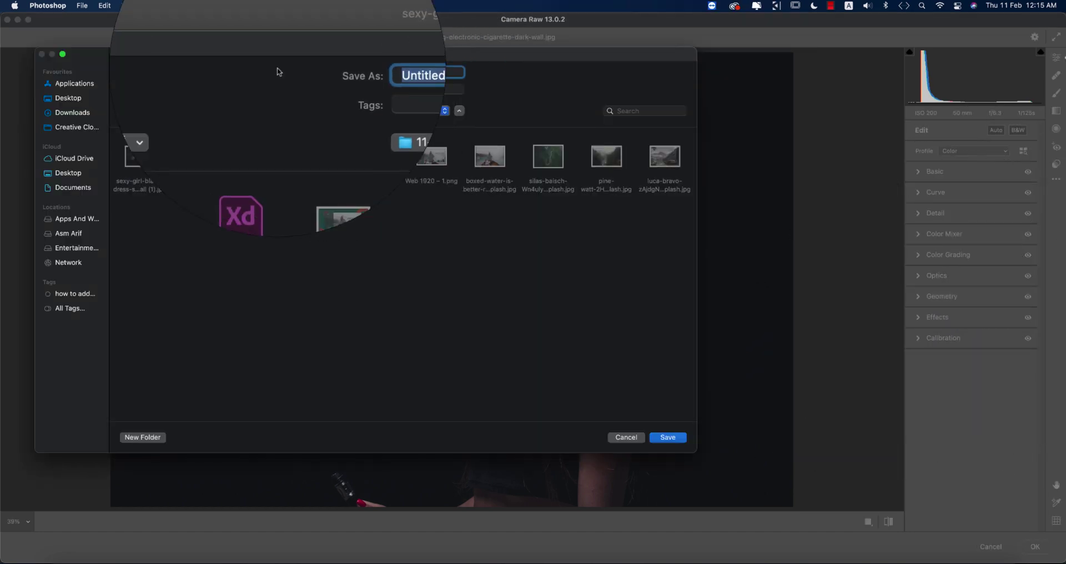
pyautogui.write('v')
pyautogui.write('g')
pyautogui.press('Return')
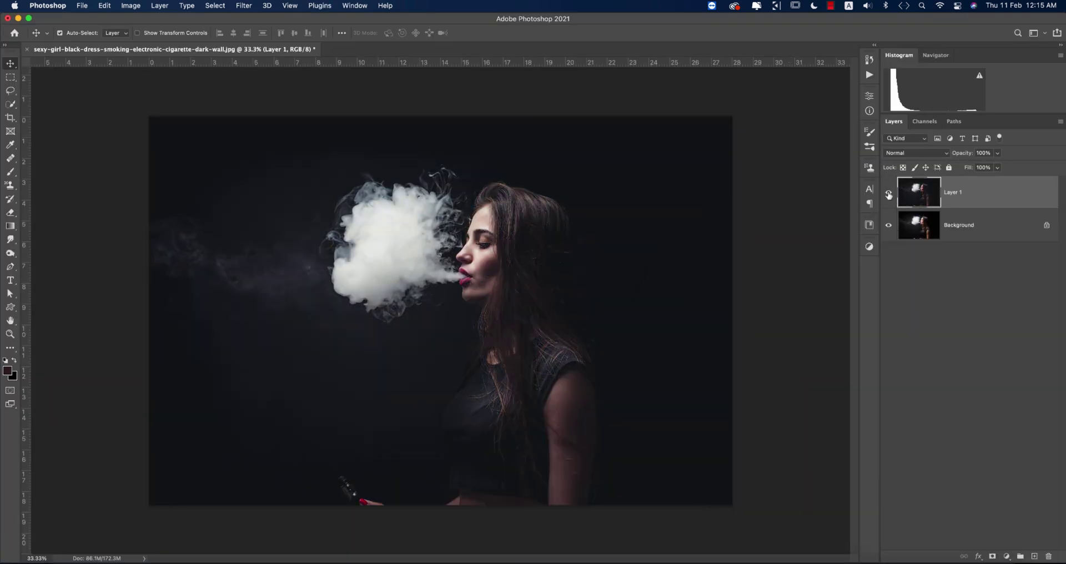
# - Duplicate Layer 1 and set the copy's blend mode to Hard Light
pyautogui.click(888, 193)
pyautogui.click(888, 193)
pyautogui.press('super+j')
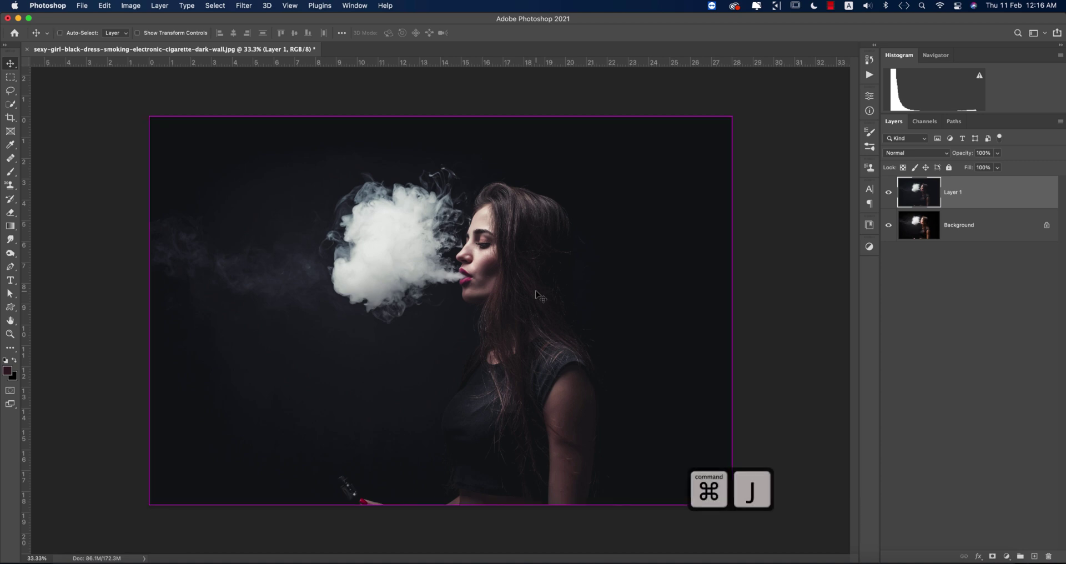
pyautogui.click(902, 152)
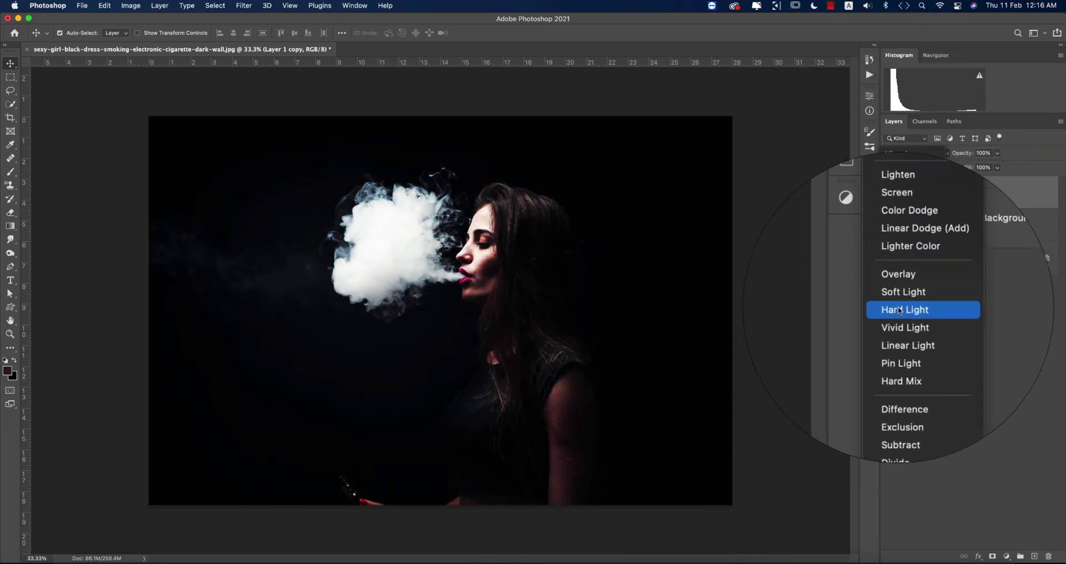
pyautogui.click(899, 307)
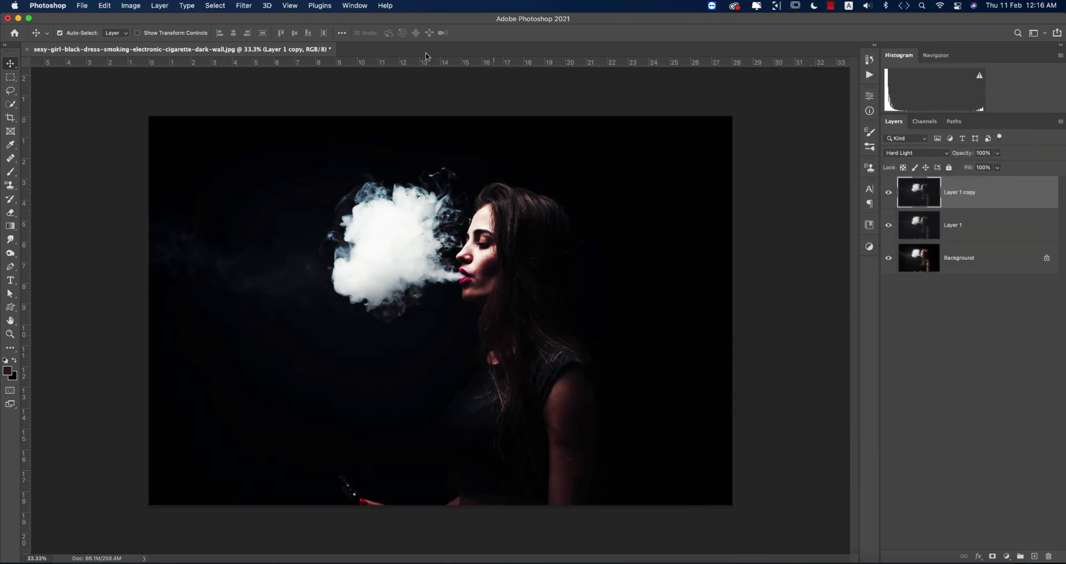
# - Apply a High Pass filter with radius 2.3 to the copy and compare the sharpening
pyautogui.click(247, 7)
pyautogui.moveTo(285, 256)
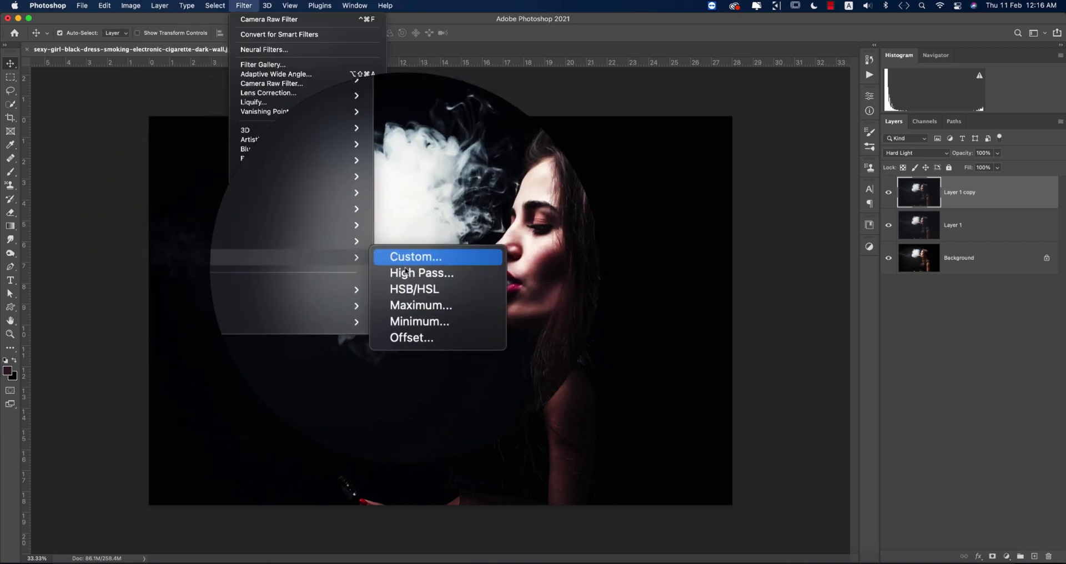
pyautogui.click(411, 269)
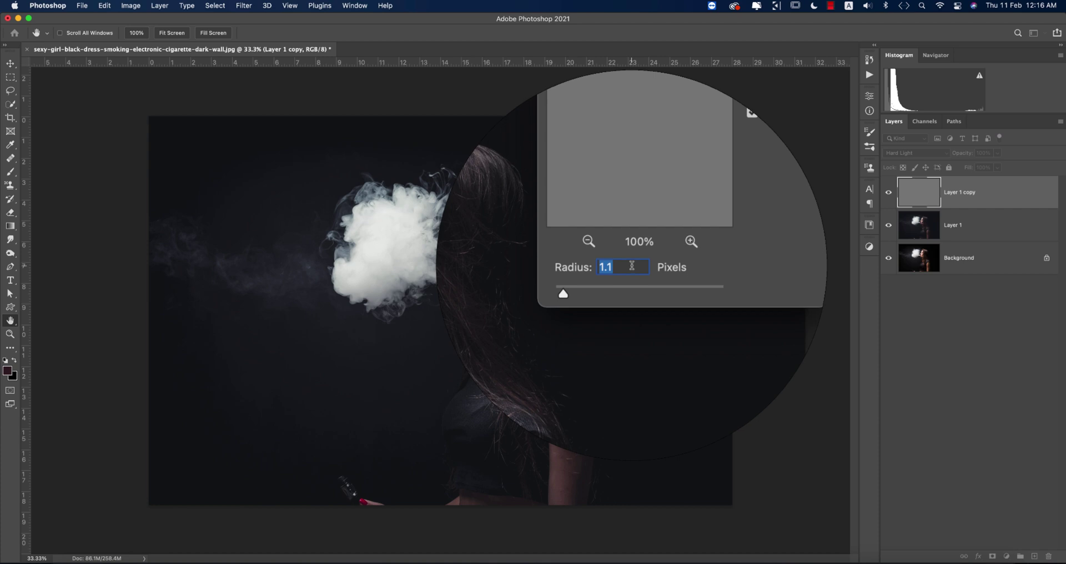
pyautogui.write('2')
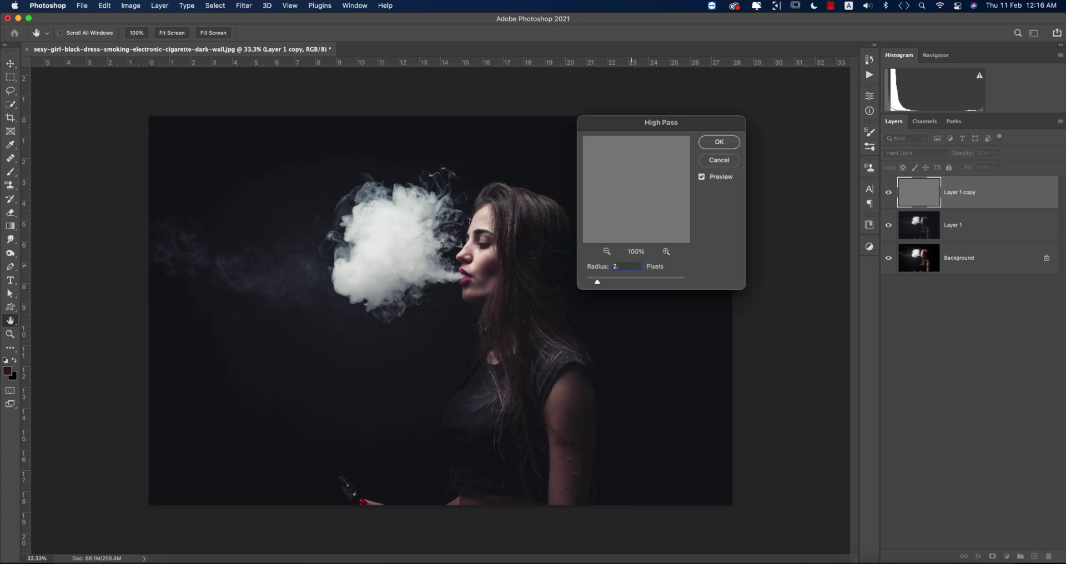
pyautogui.click(719, 142)
pyautogui.click(889, 193)
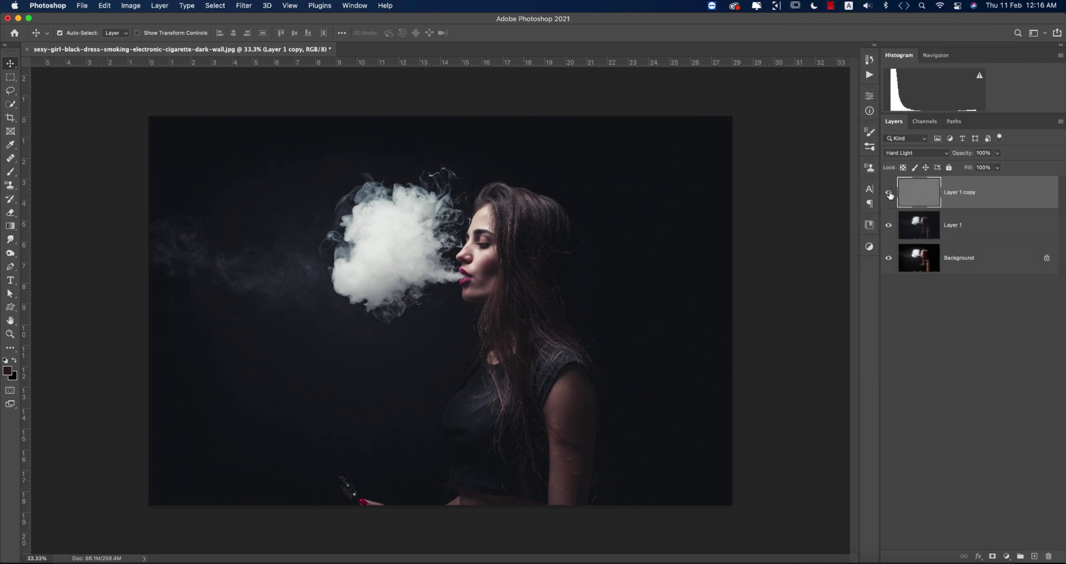
# - Group Layer 1 and Layer 1 copy into Group 1 and convert it to a smart object
pyautogui.click(997, 231)
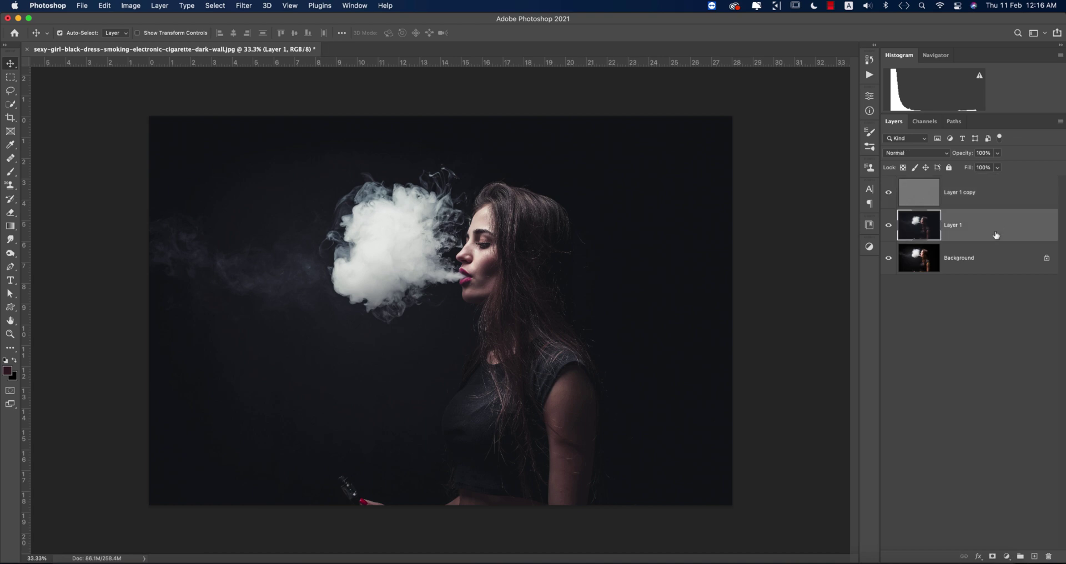
pyautogui.keyDown('shift'); pyautogui.click(995, 204); pyautogui.keyUp('shift')
pyautogui.press('super+g')
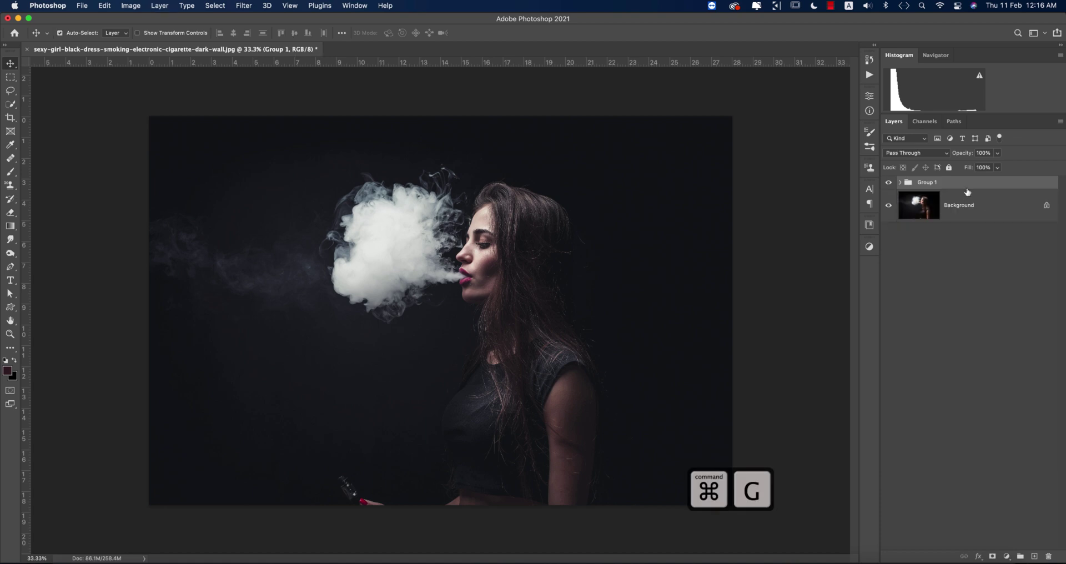
pyautogui.rightClick(968, 192)
pyautogui.click(983, 220)
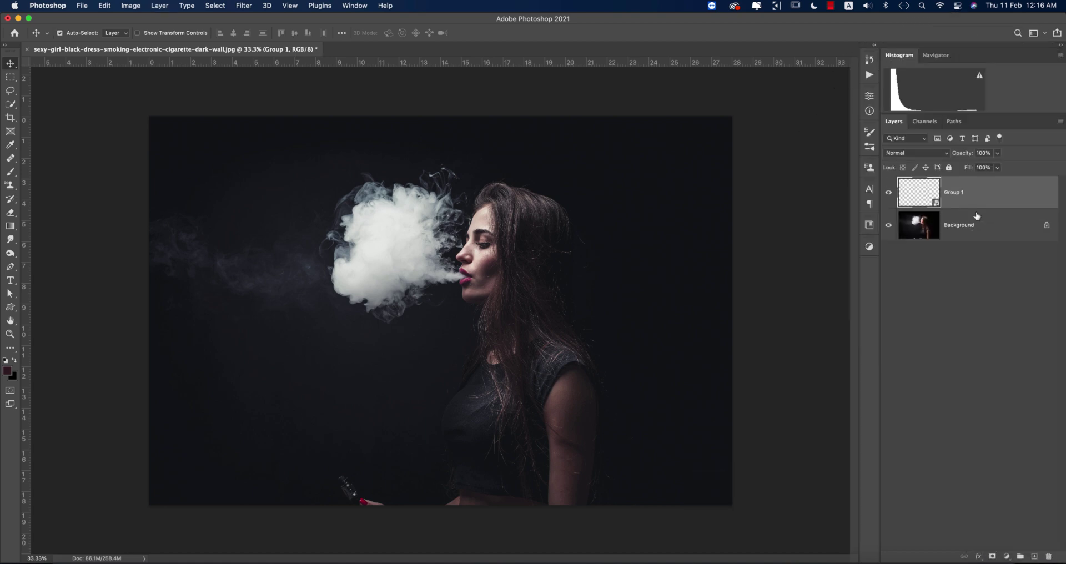
pyautogui.click(244, 6)
pyautogui.moveTo(295, 285)
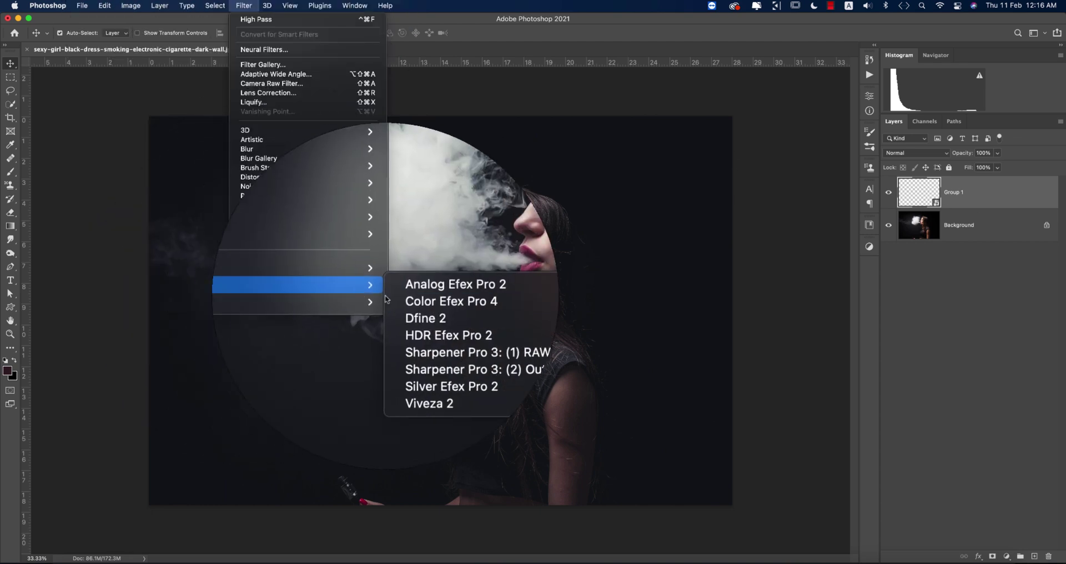
# - Run Color Efex Pro 4 from the Nik Collection on Group 1
pyautogui.click(397, 301)
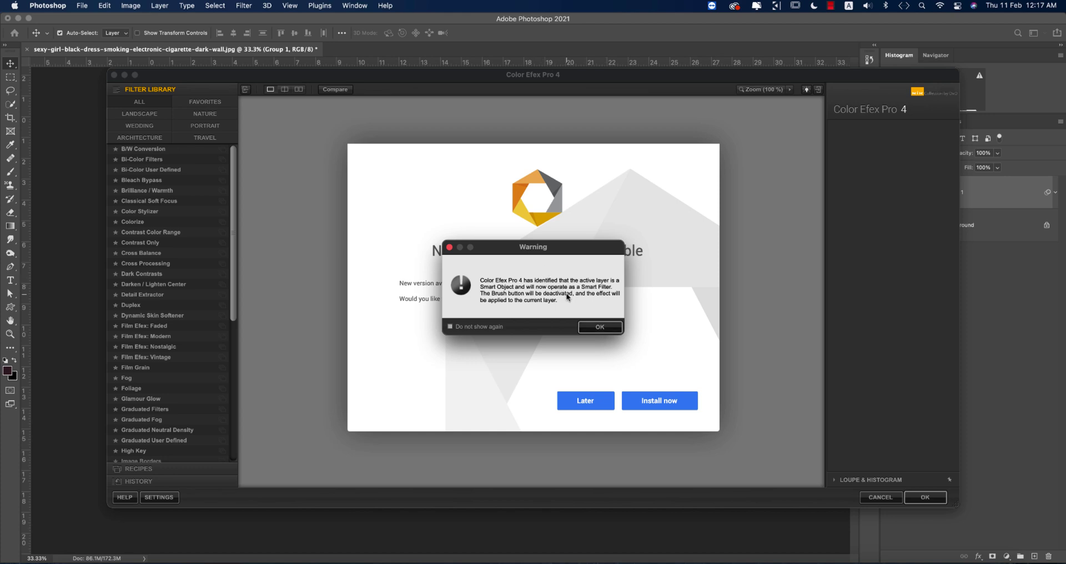
# - Apply Cross Processing, method L03 at 16% strength, as a smart filter
pyautogui.click(598, 328)
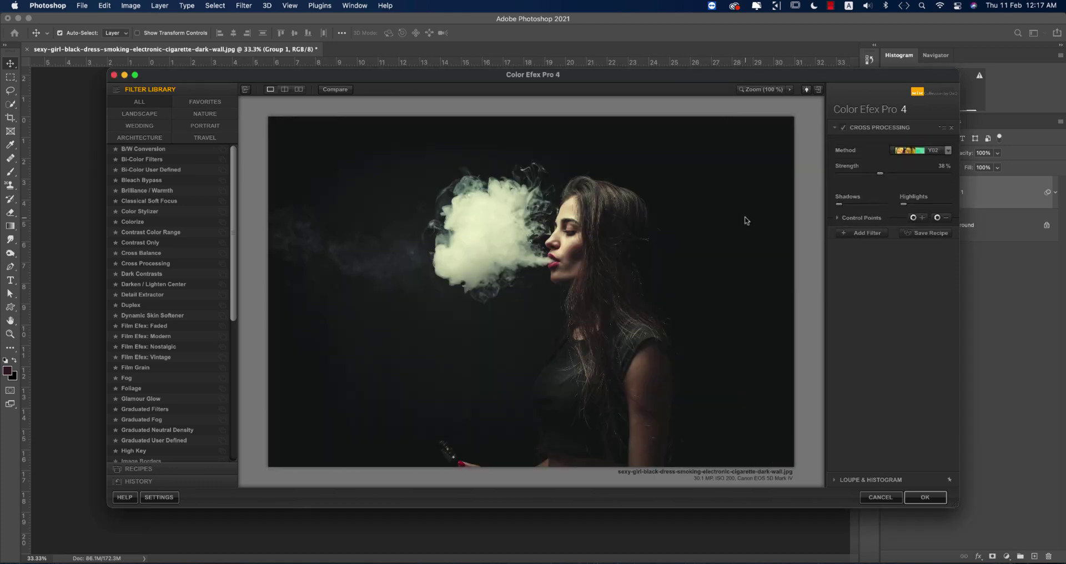
pyautogui.click(146, 264)
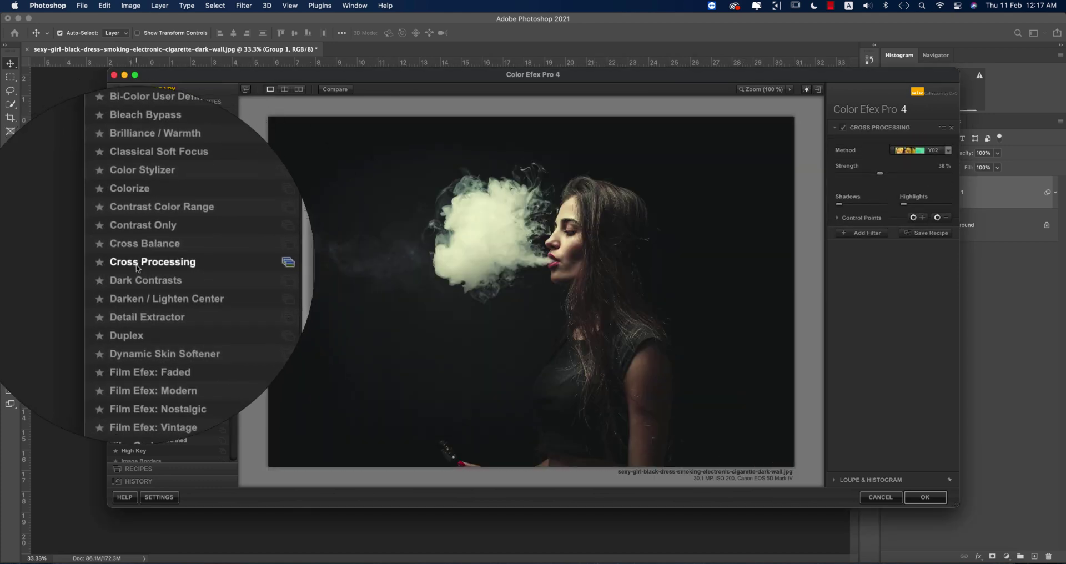
pyautogui.click(922, 150)
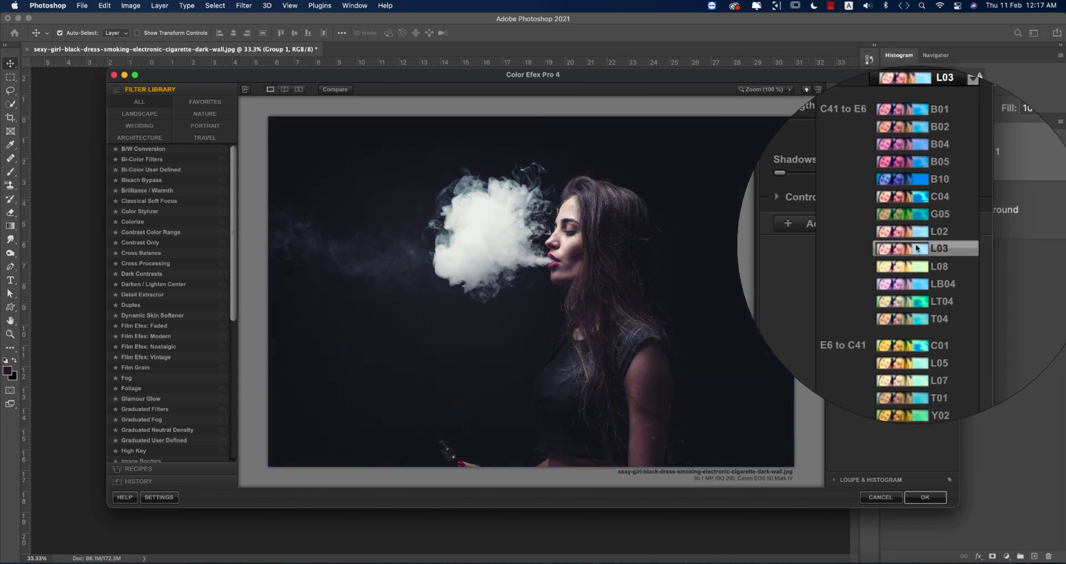
pyautogui.click(918, 248)
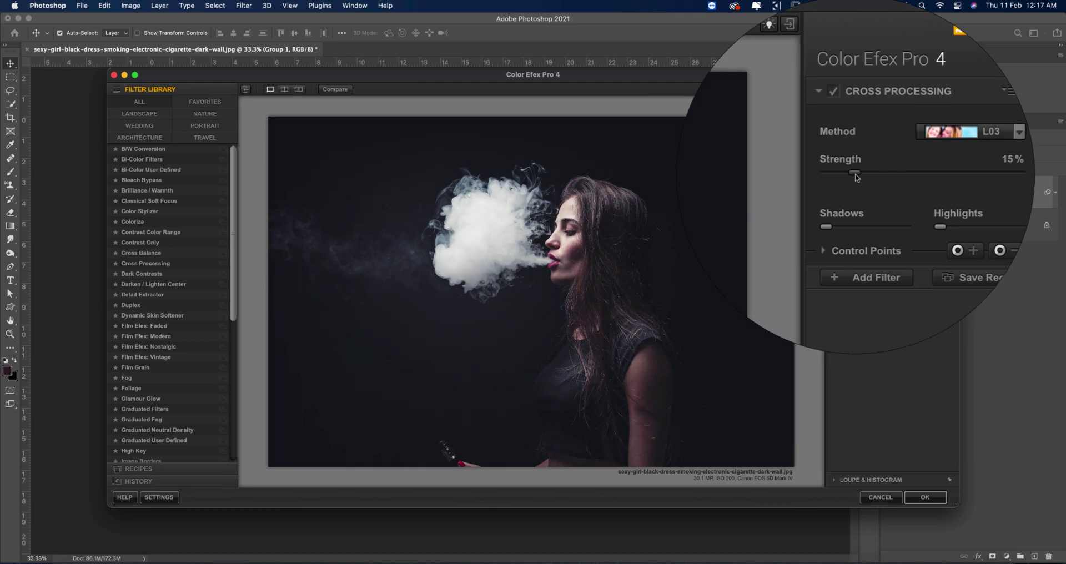
pyautogui.moveTo(856, 177); pyautogui.dragTo(858, 178)
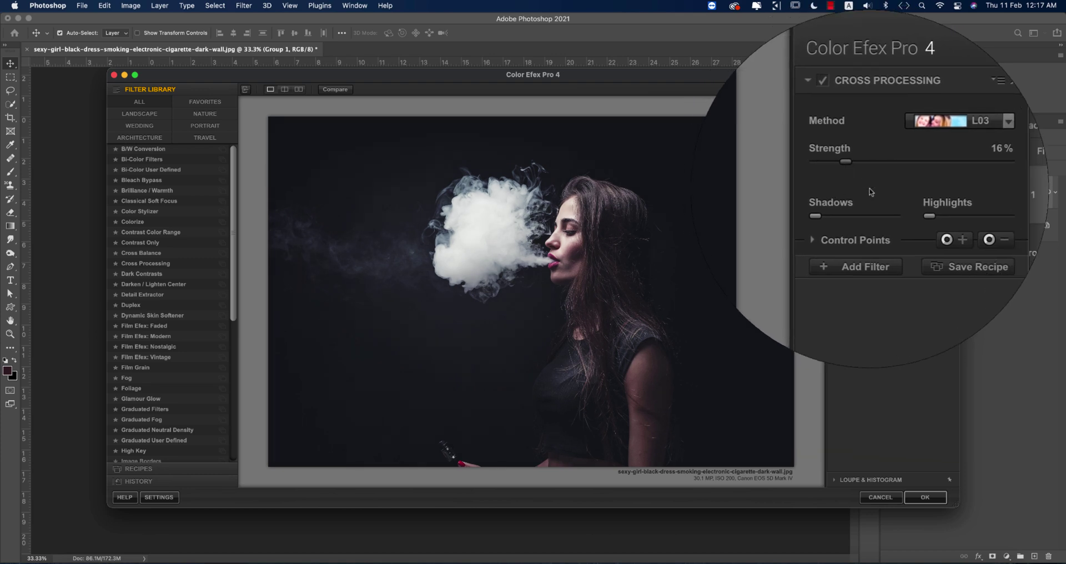
pyautogui.click(925, 498)
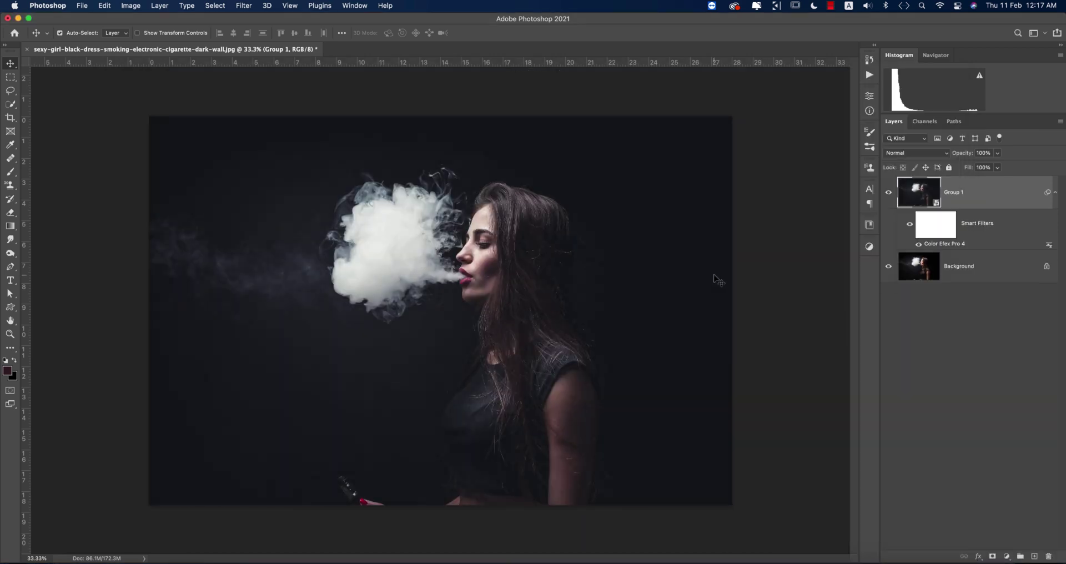
pyautogui.keyDown('alt'); pyautogui.click(889, 267); pyautogui.keyUp('alt')
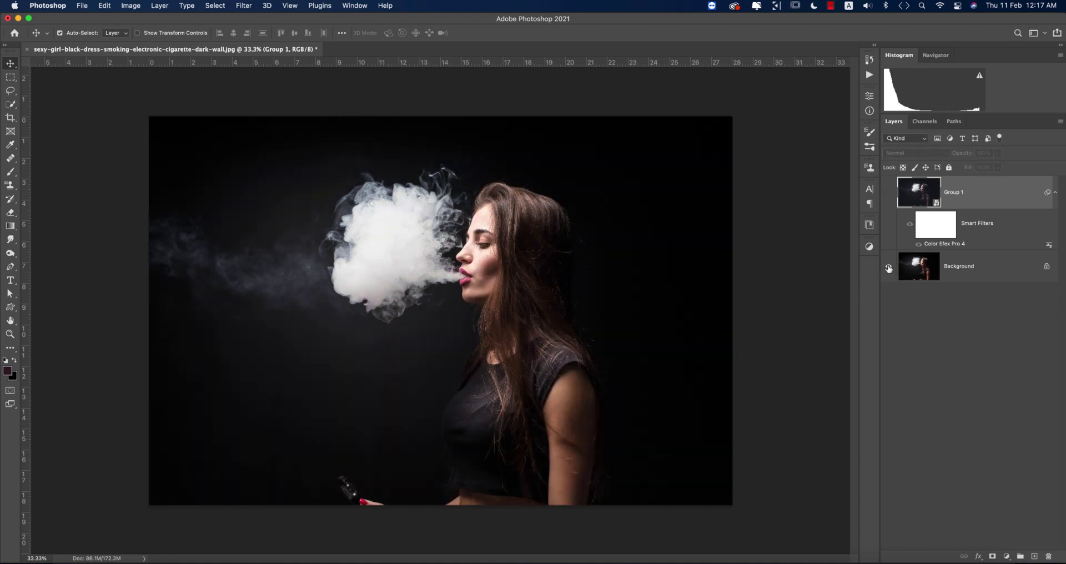
pyautogui.keyDown('alt'); pyautogui.click(888, 267); pyautogui.keyUp('alt')
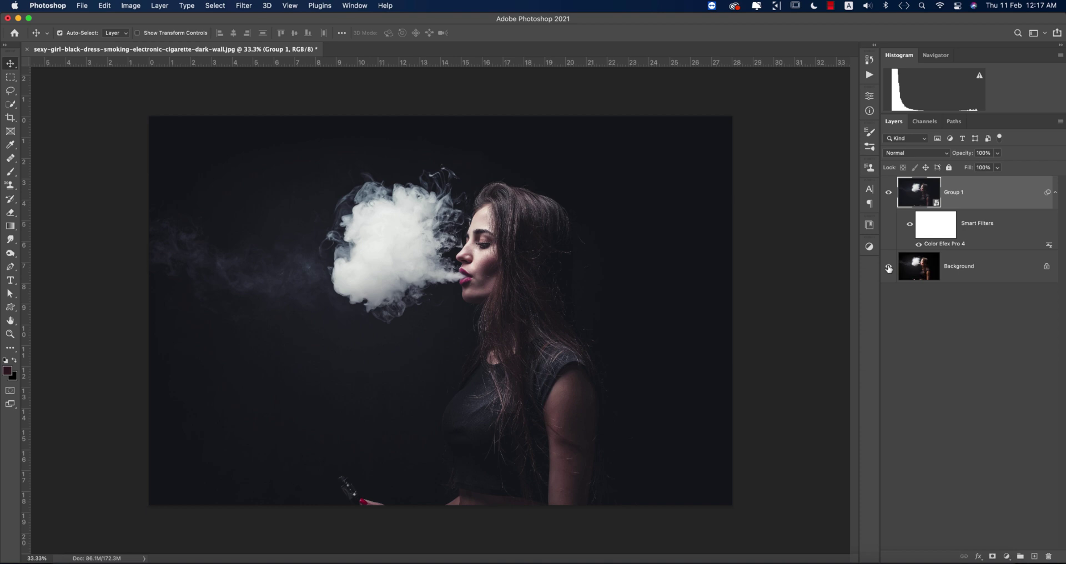